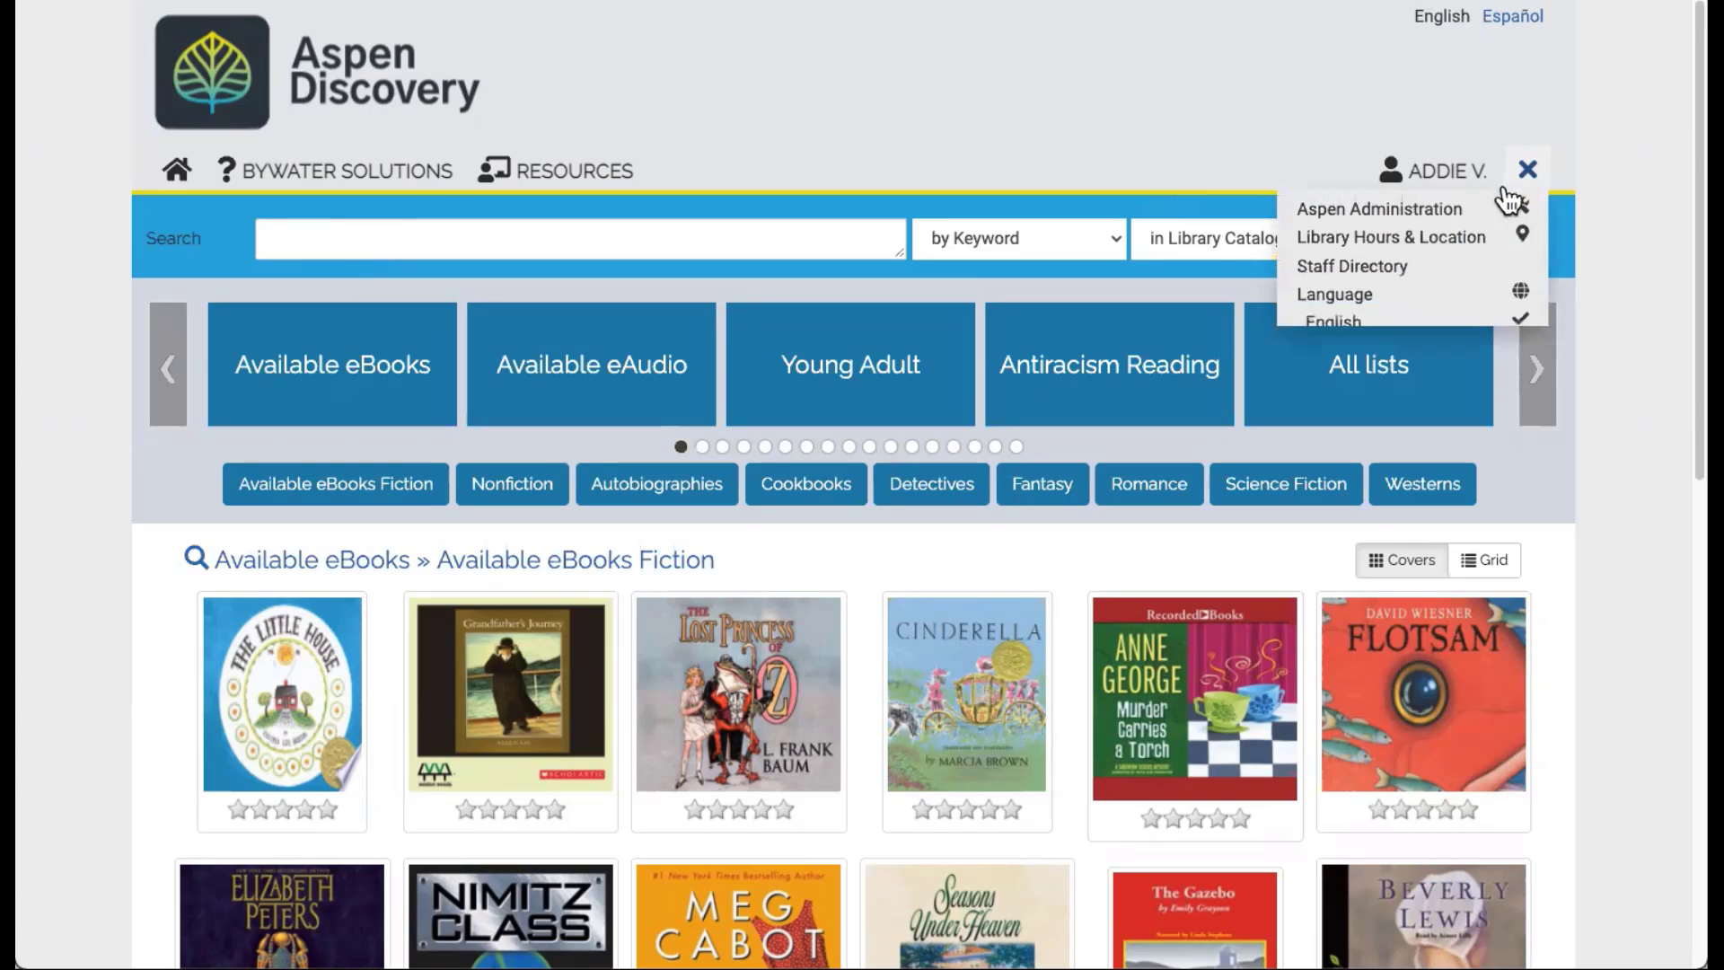
Step: Open the Modules list from the Aspen Administration page
click(1434, 220)
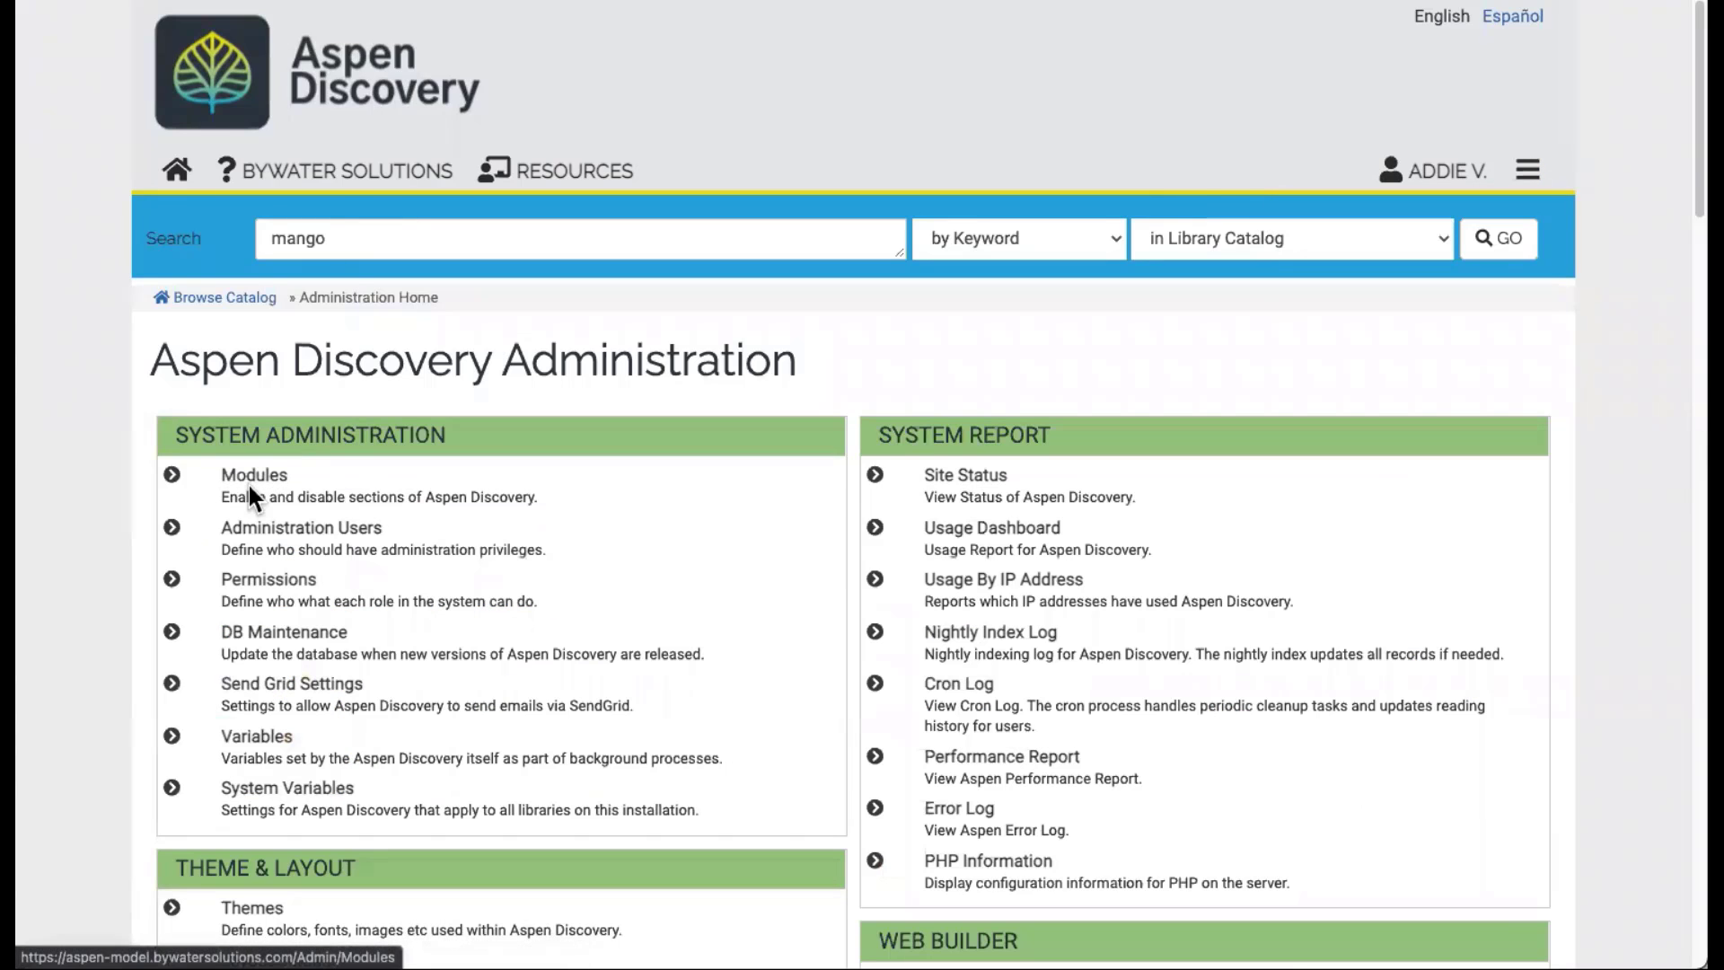
click(257, 476)
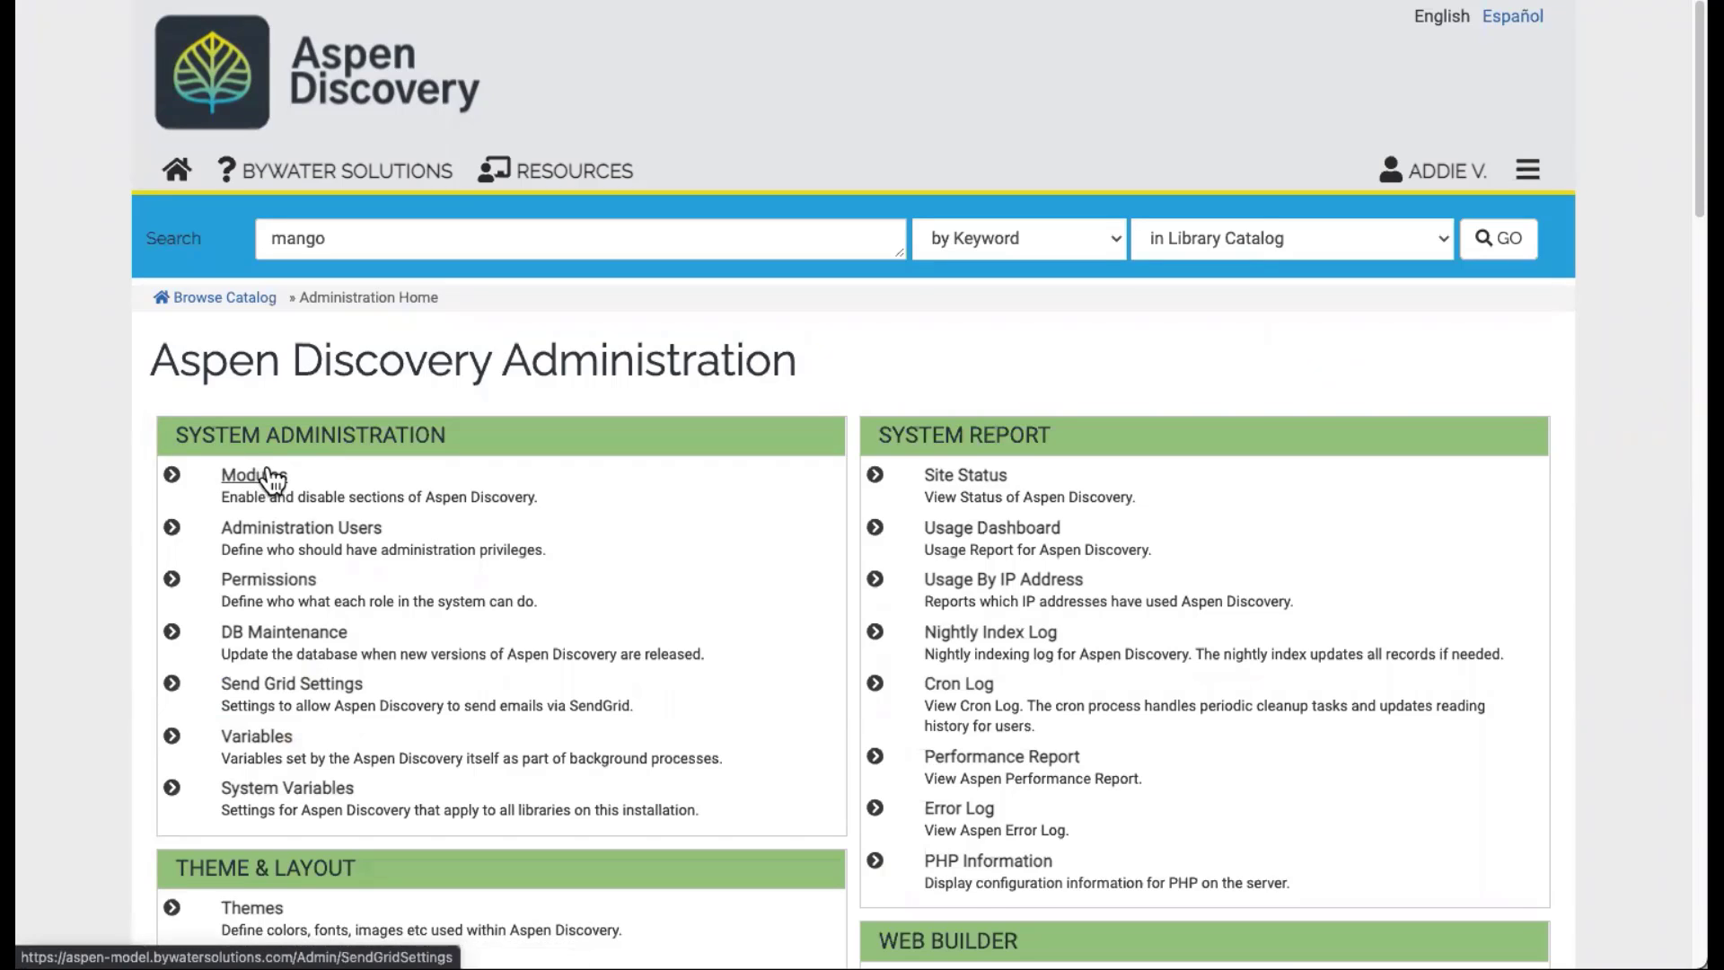
click(591, 476)
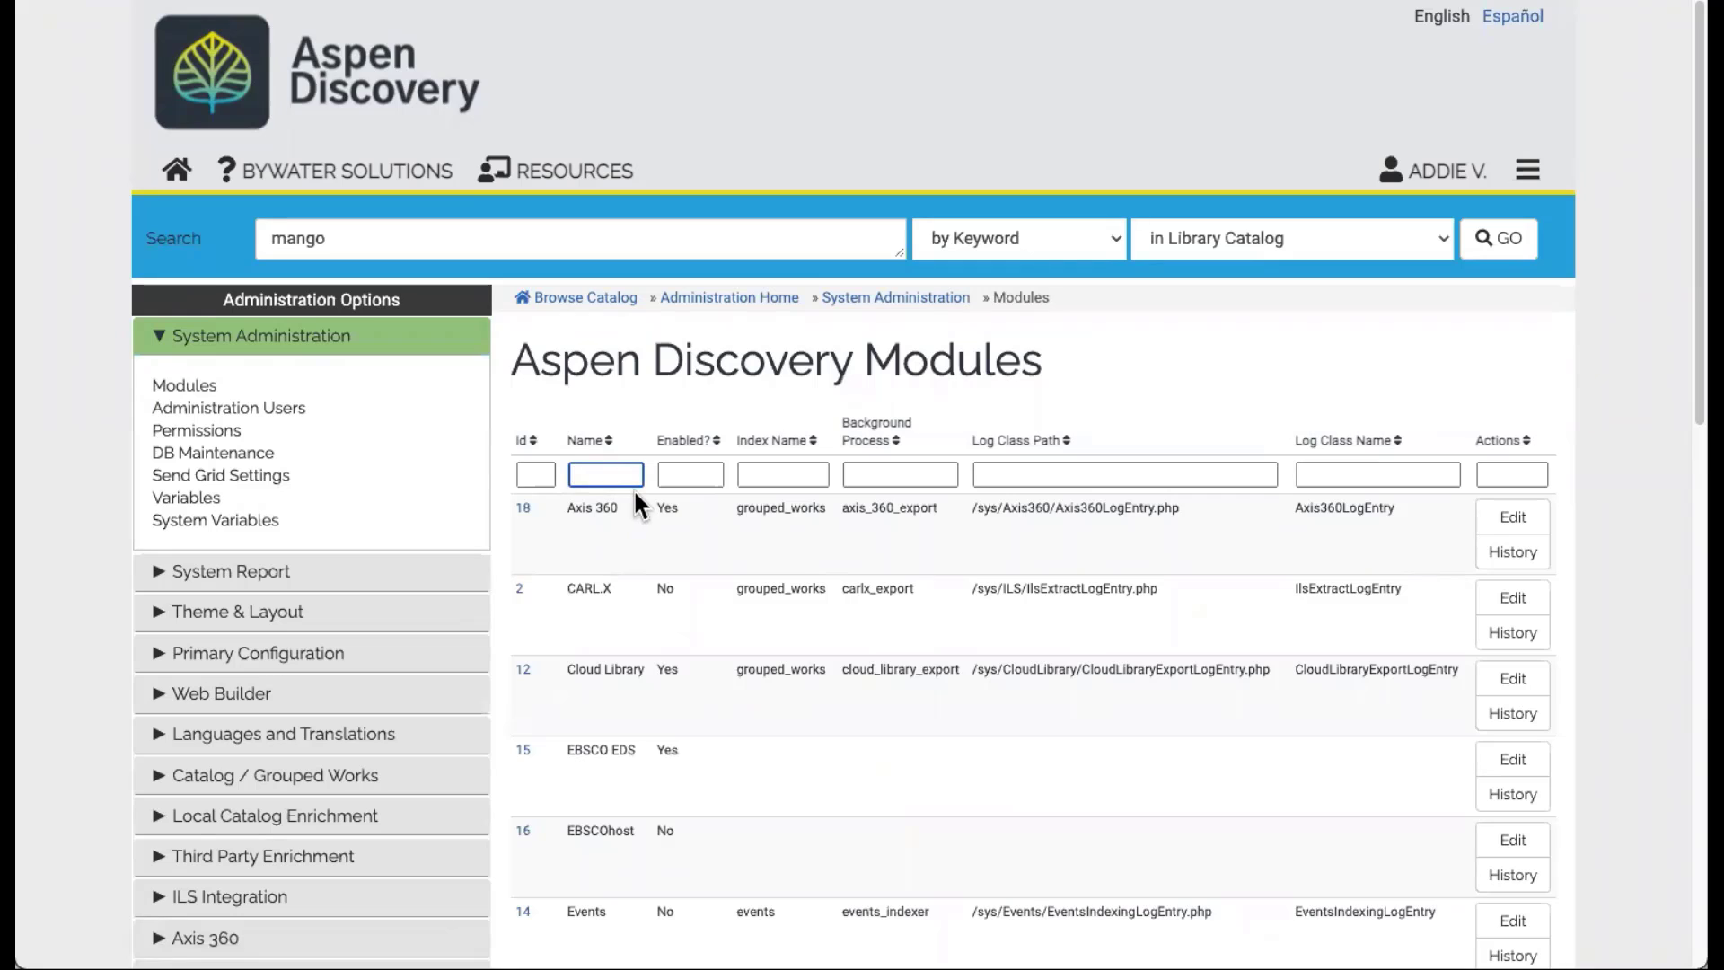
Step: Open the Web Builder module's settings, check its Enabled option, and return to the modules list
scroll(645, 526, down, 10)
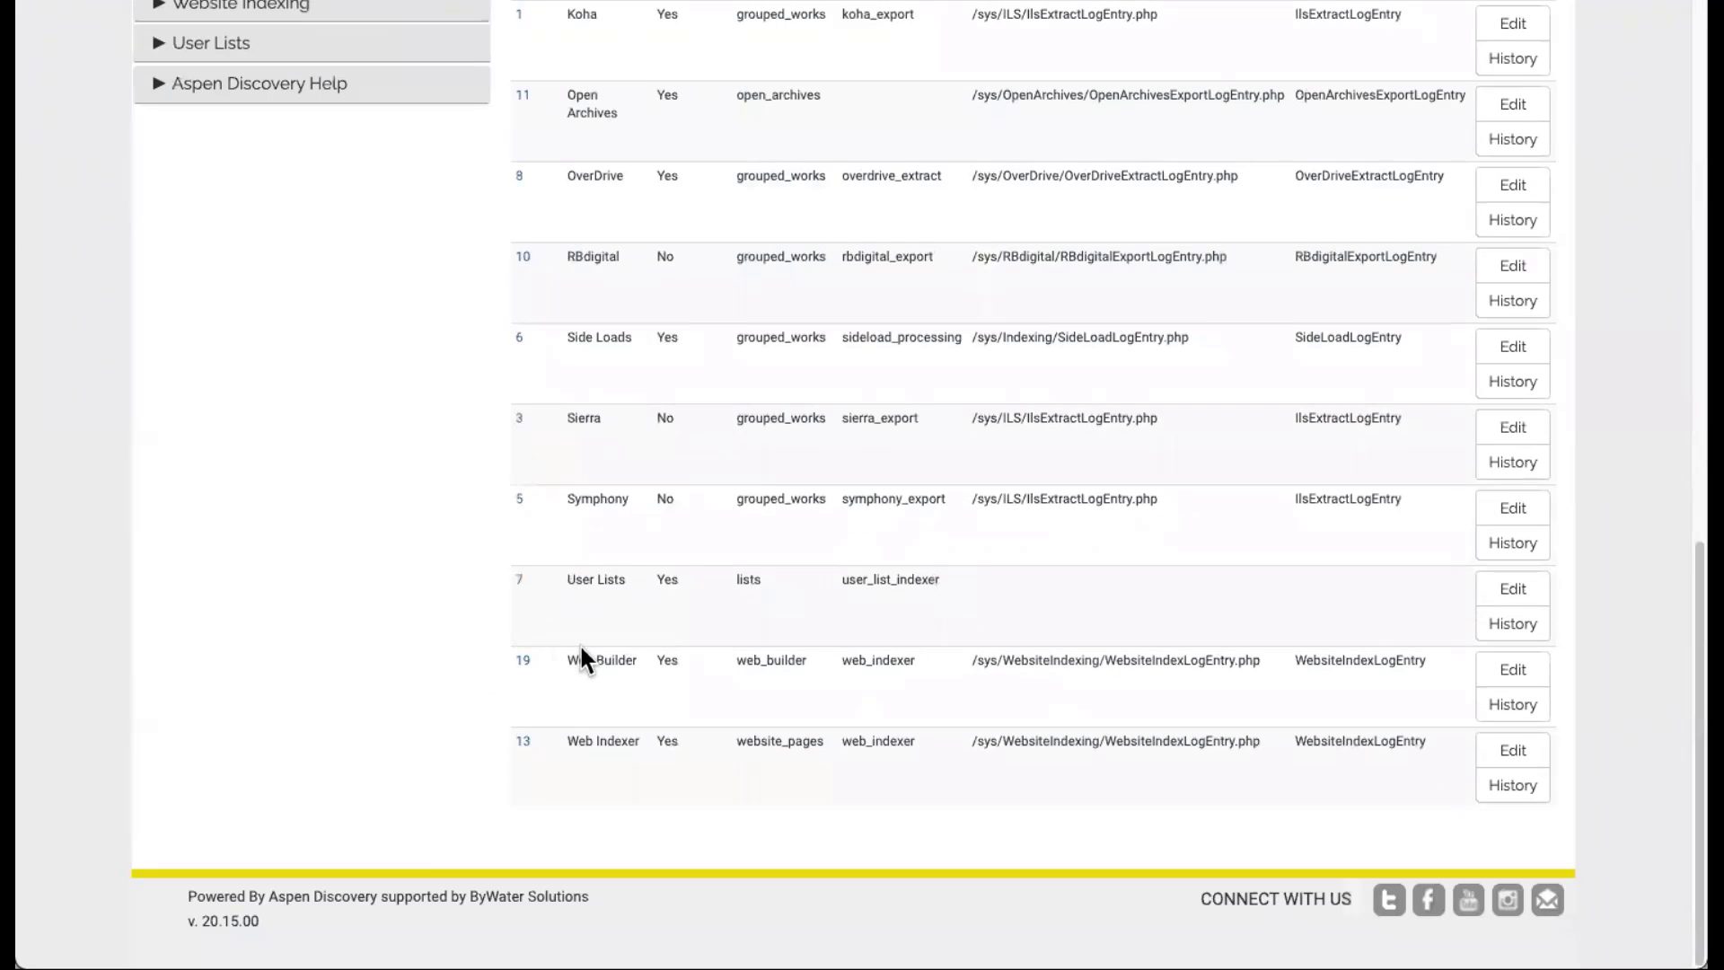
drag(562, 661, 616, 658)
click(1497, 699)
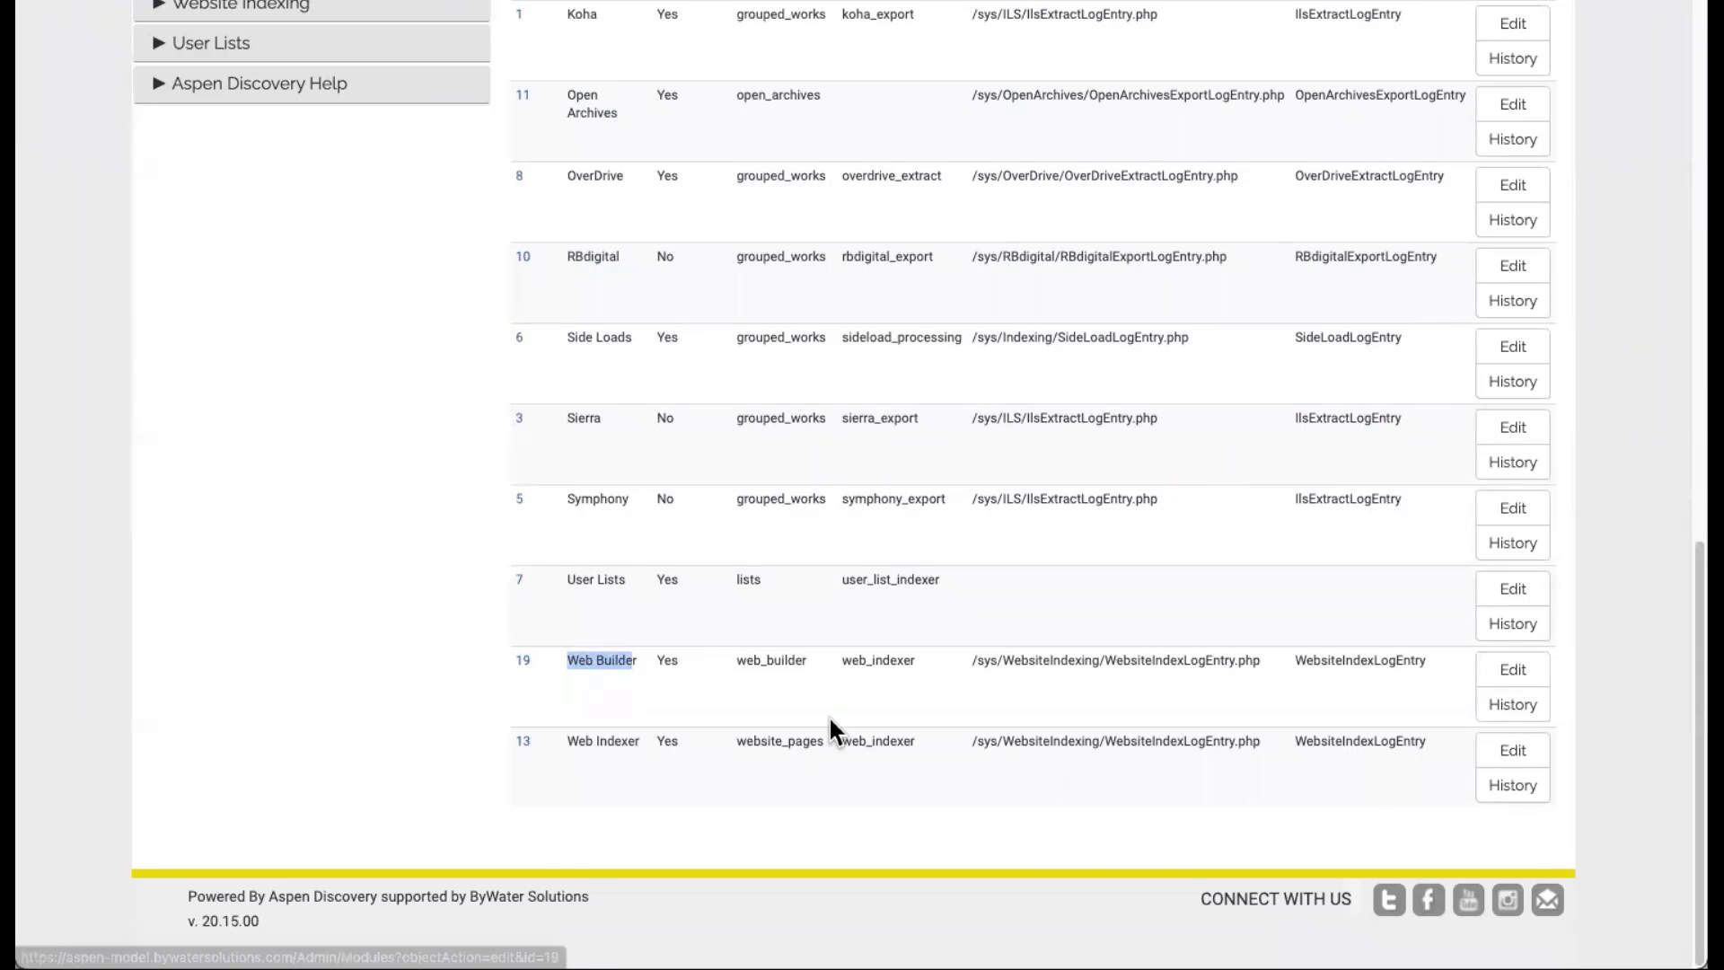
scroll(823, 736, down, 3)
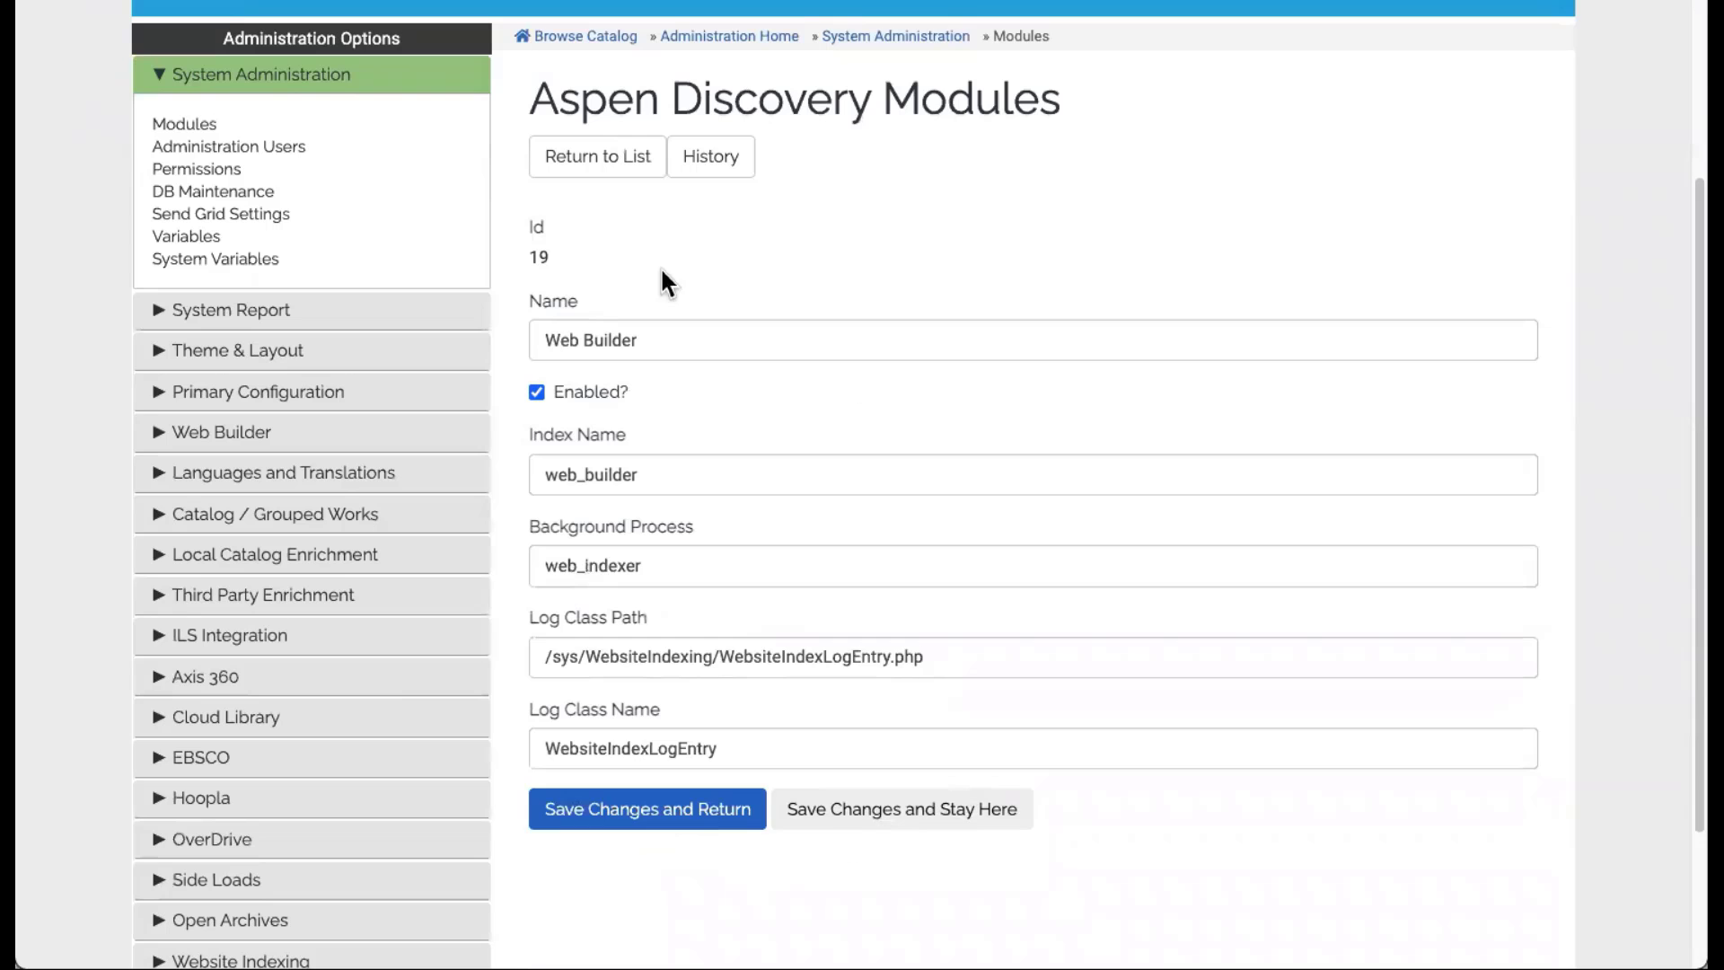
click(582, 184)
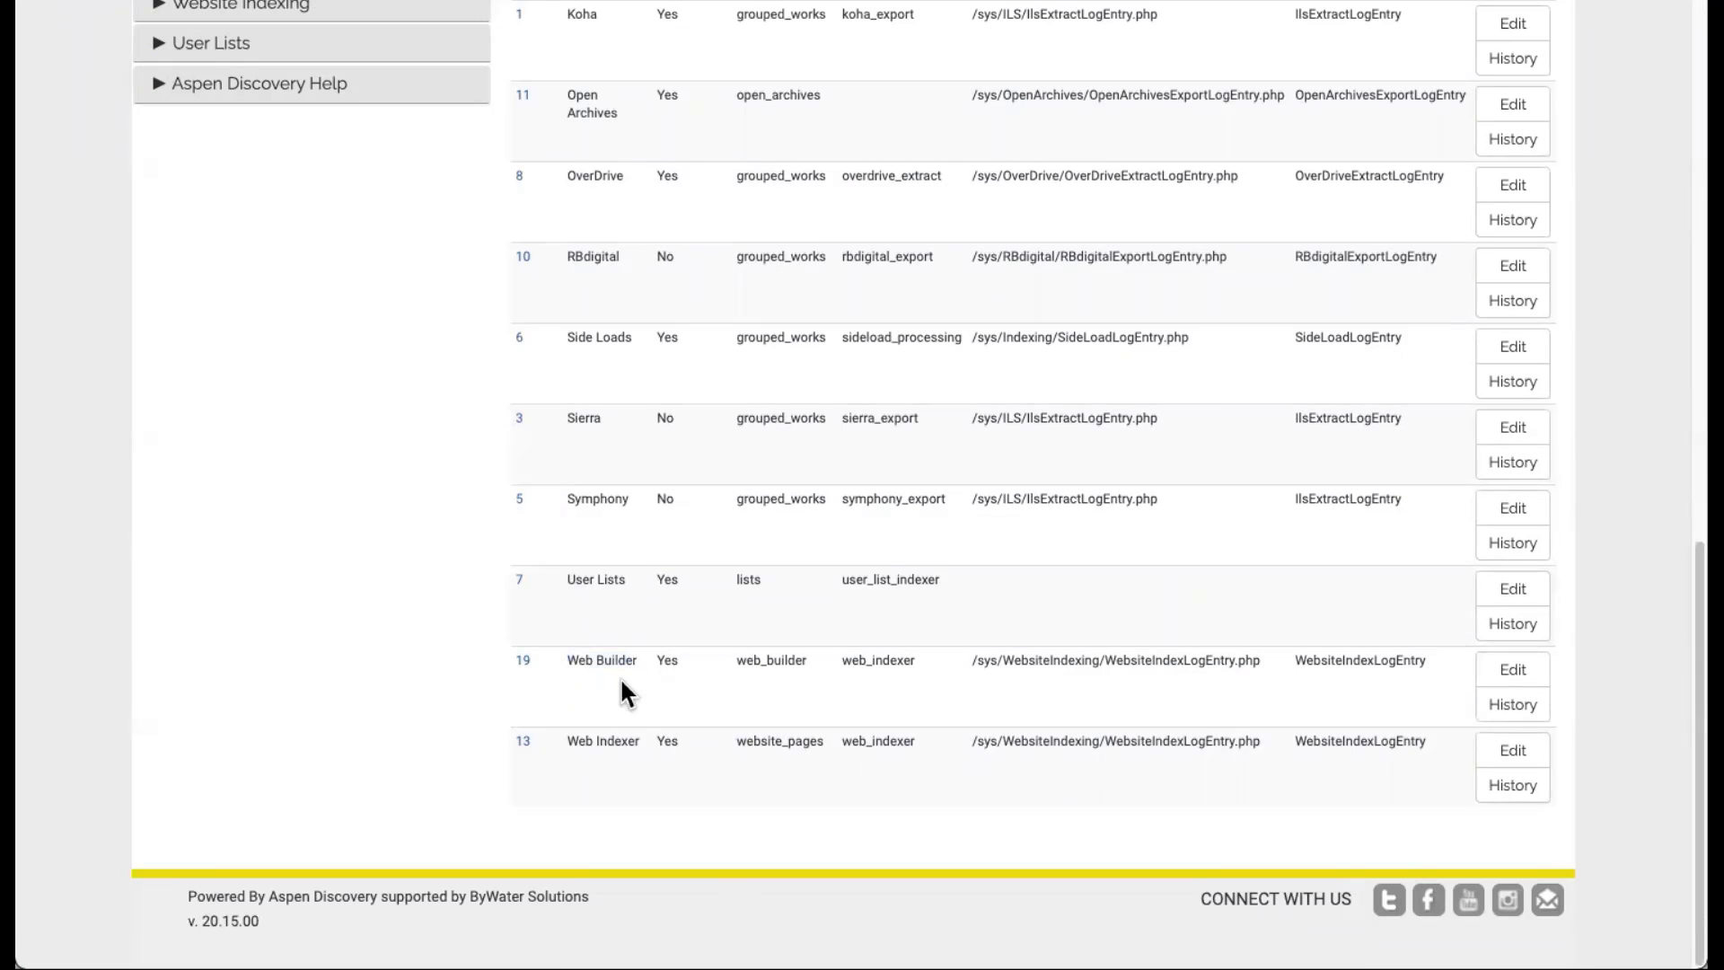
Step: Open the Web Indexer module's settings, check its Enabled option, and return to the modules list
drag(566, 741, 712, 769)
click(1513, 750)
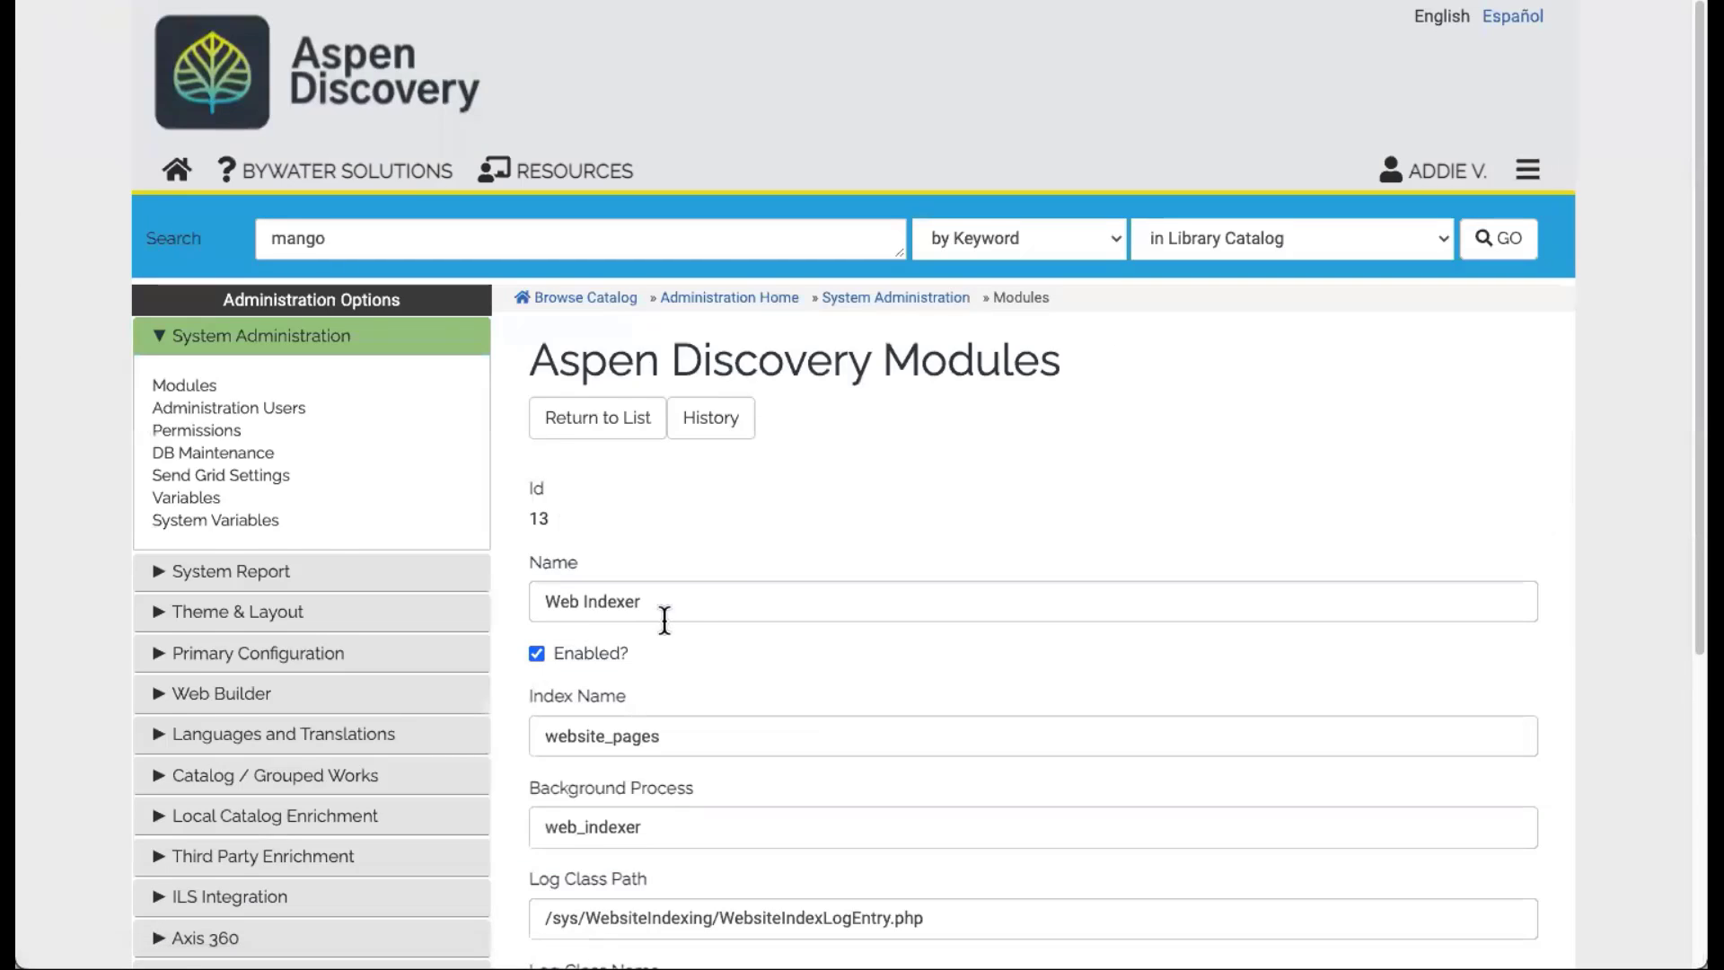
scroll(665, 620, down, 5)
scroll(708, 606, up, 5)
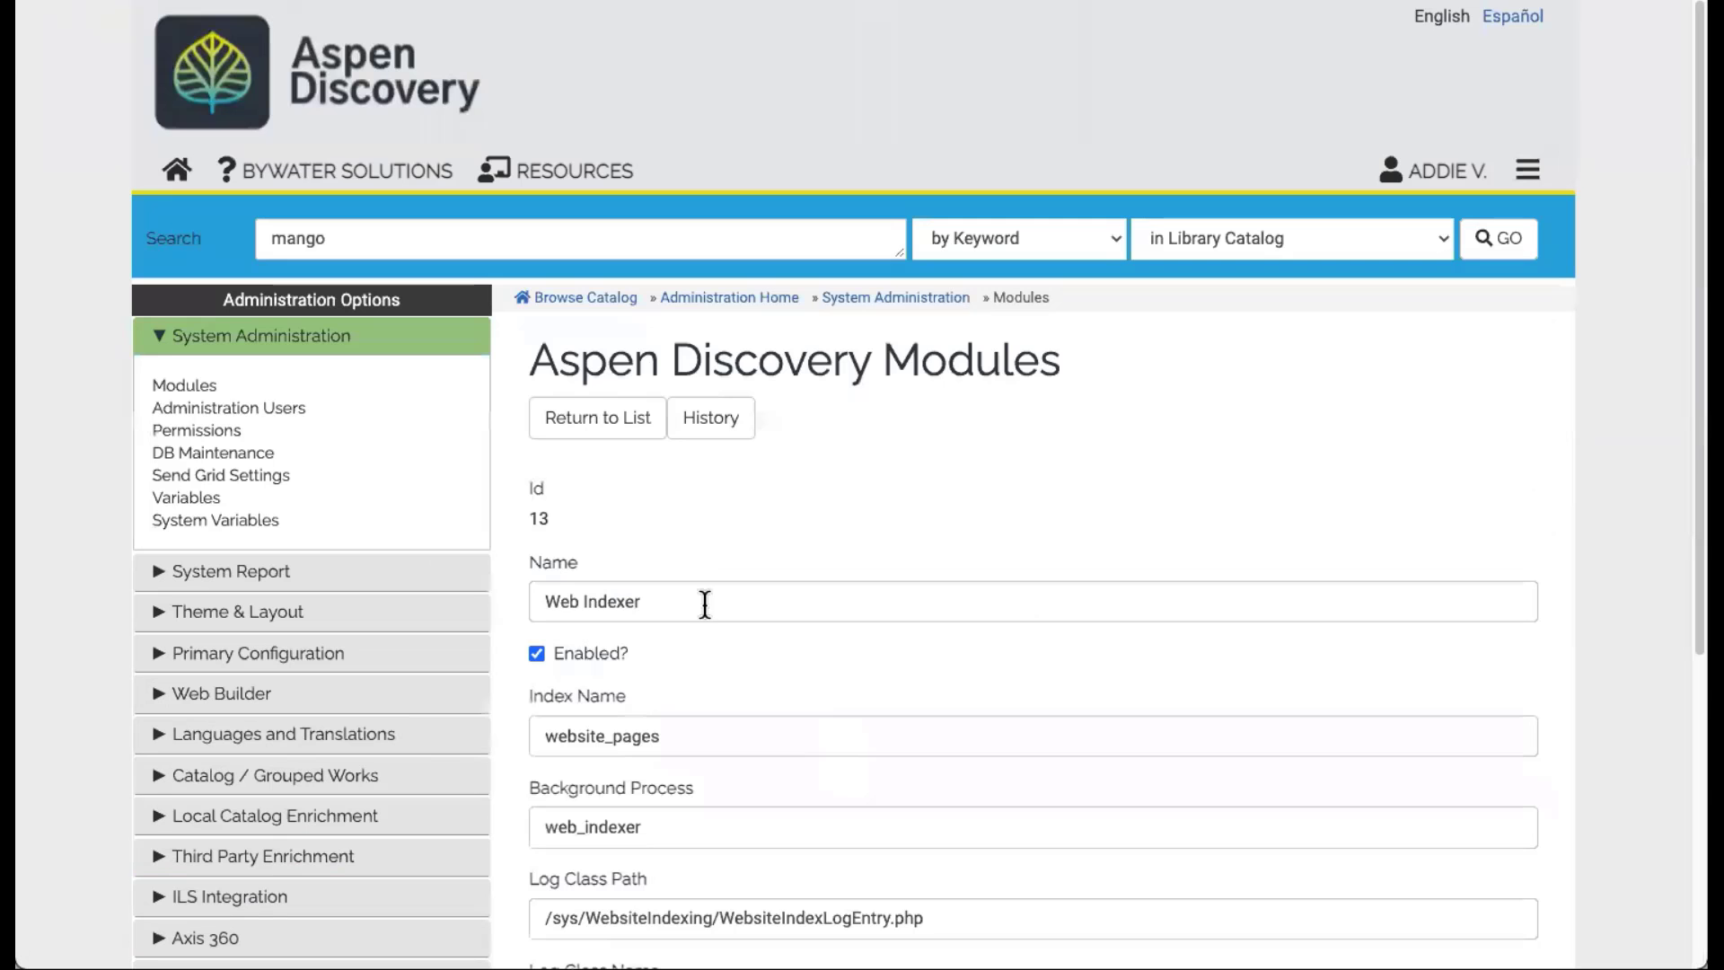
click(606, 427)
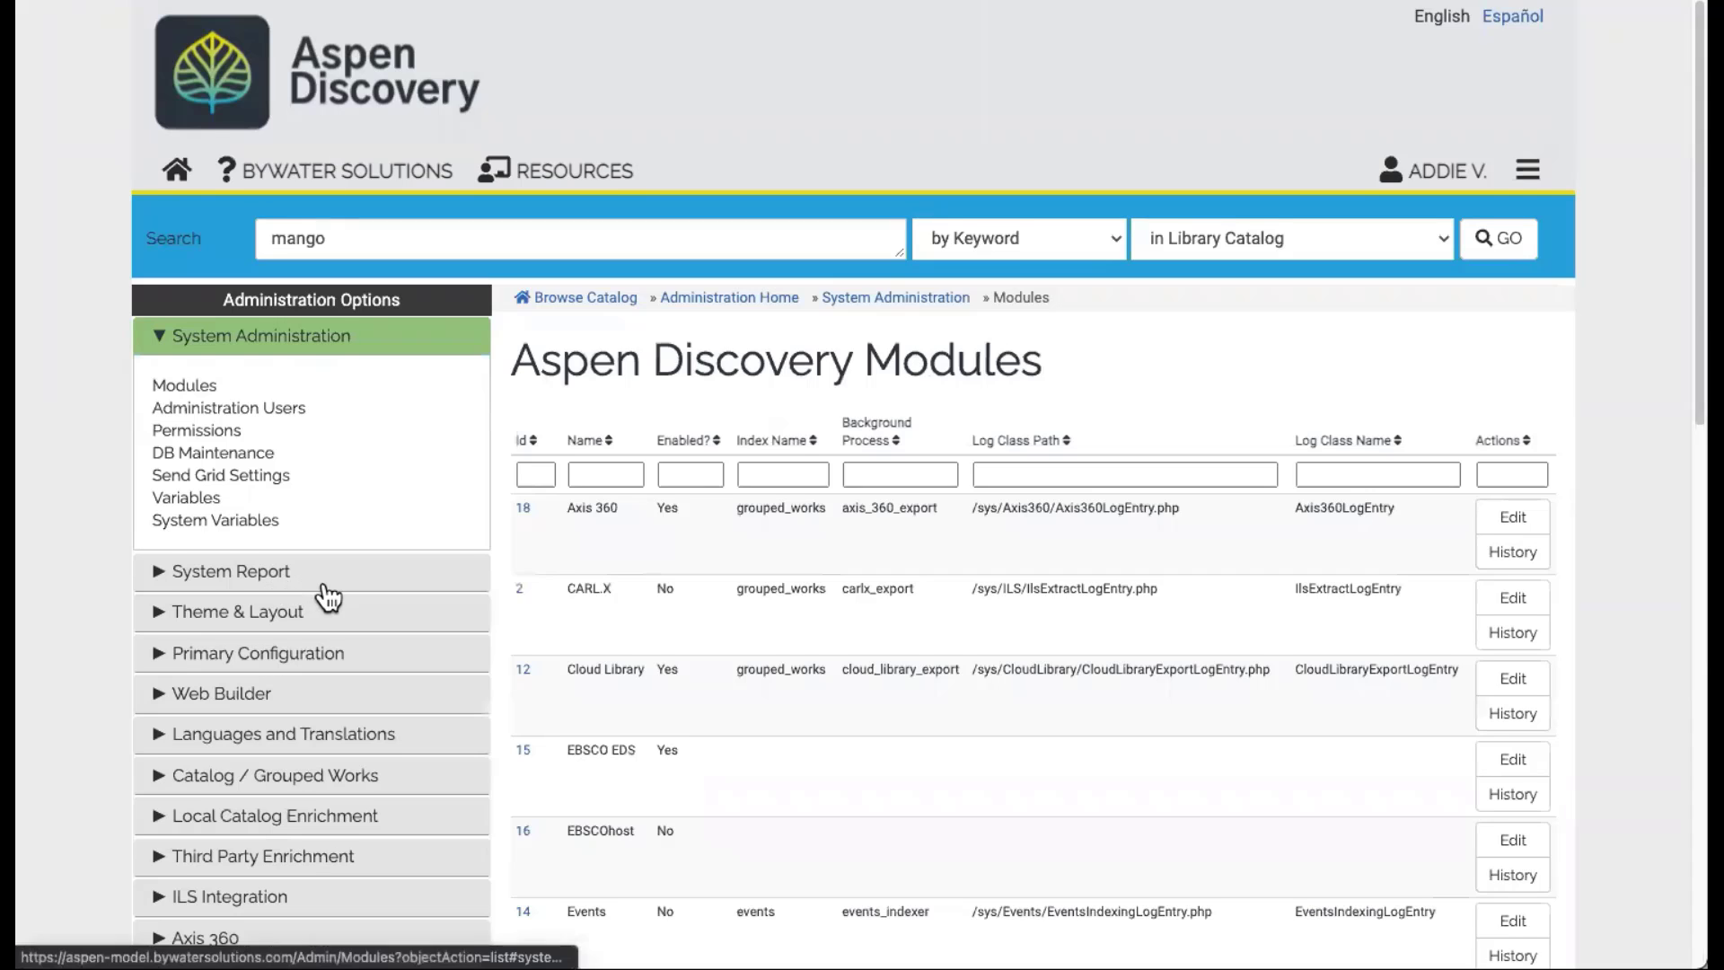
Step: Open the Demo Library for editing from the Library Systems in the primary configuration
scroll(325, 611, down, 1)
click(297, 639)
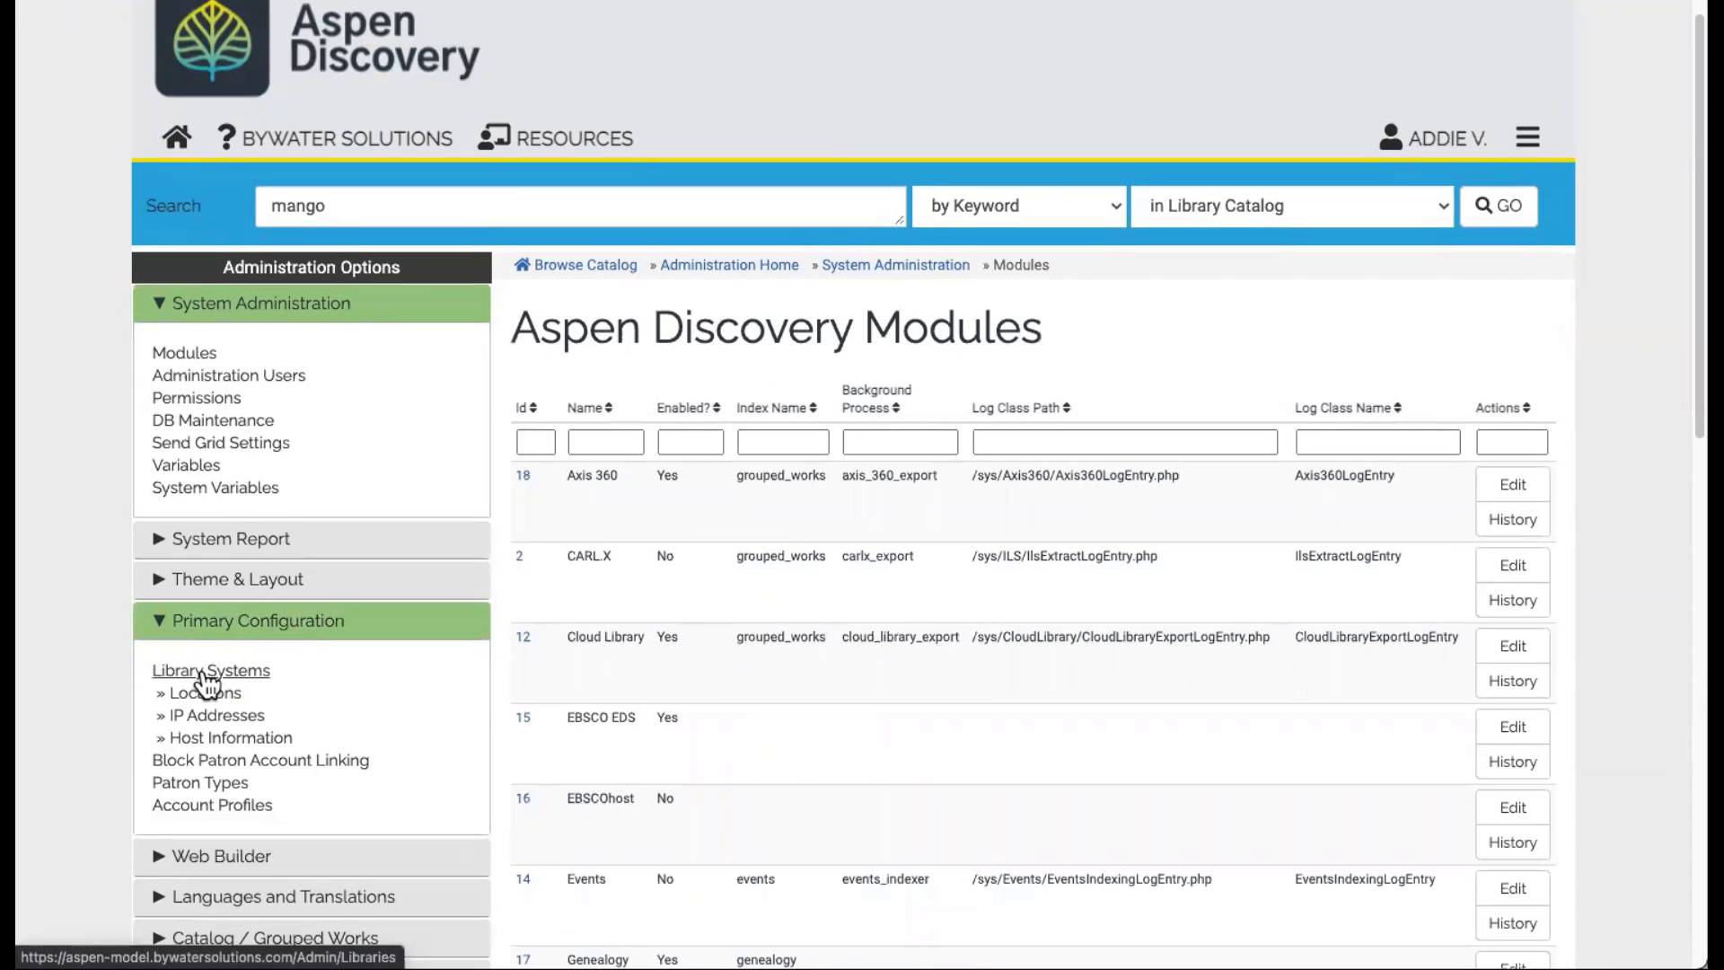
click(206, 674)
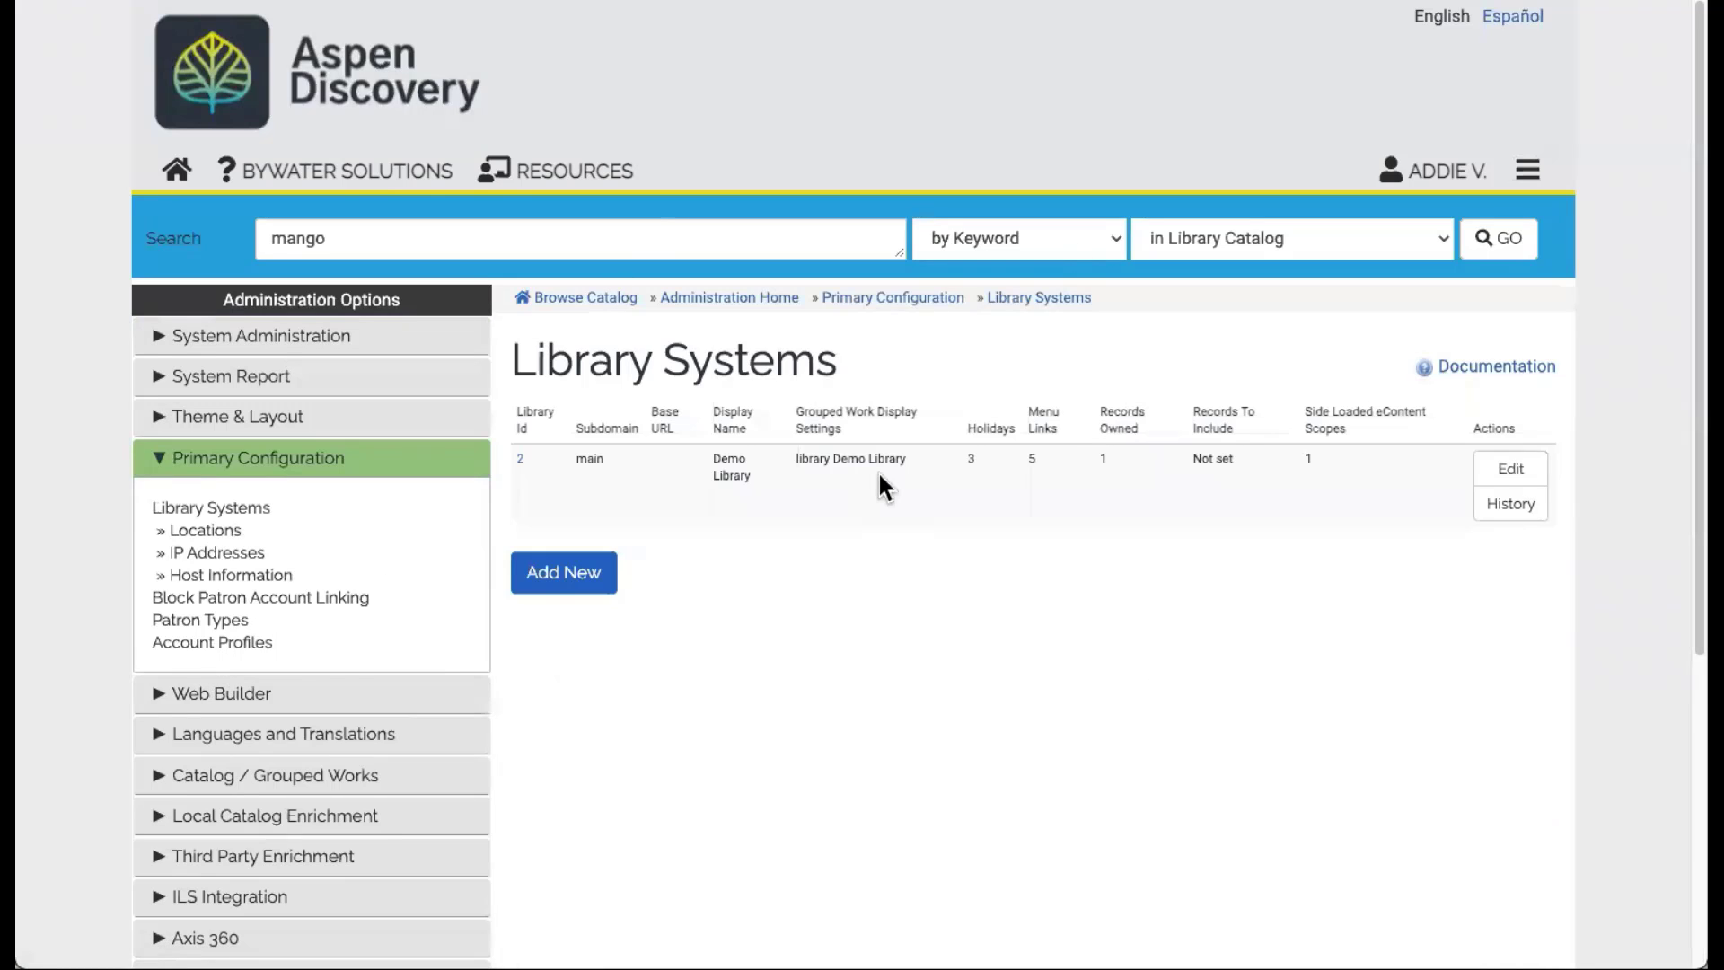
click(1510, 489)
Step: Check the Web Builder Results option "Allow searching locally created web content" for the Demo Library, and save the library settings
scroll(879, 499, down, 15)
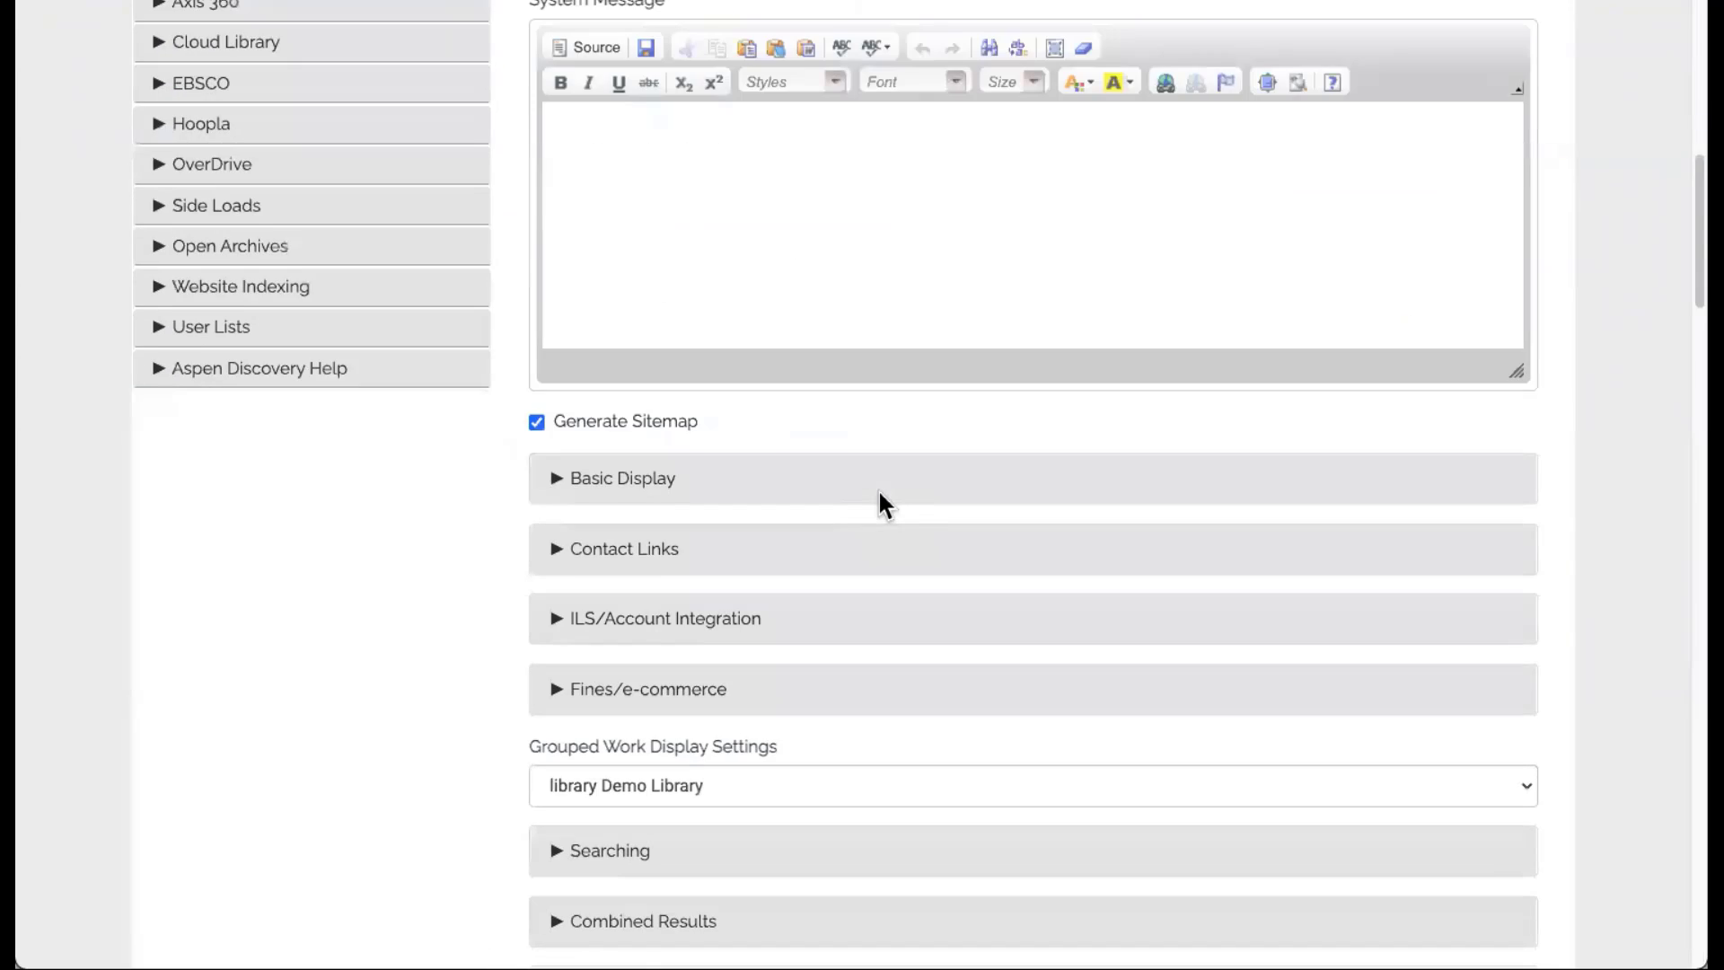
scroll(880, 493, down, 15)
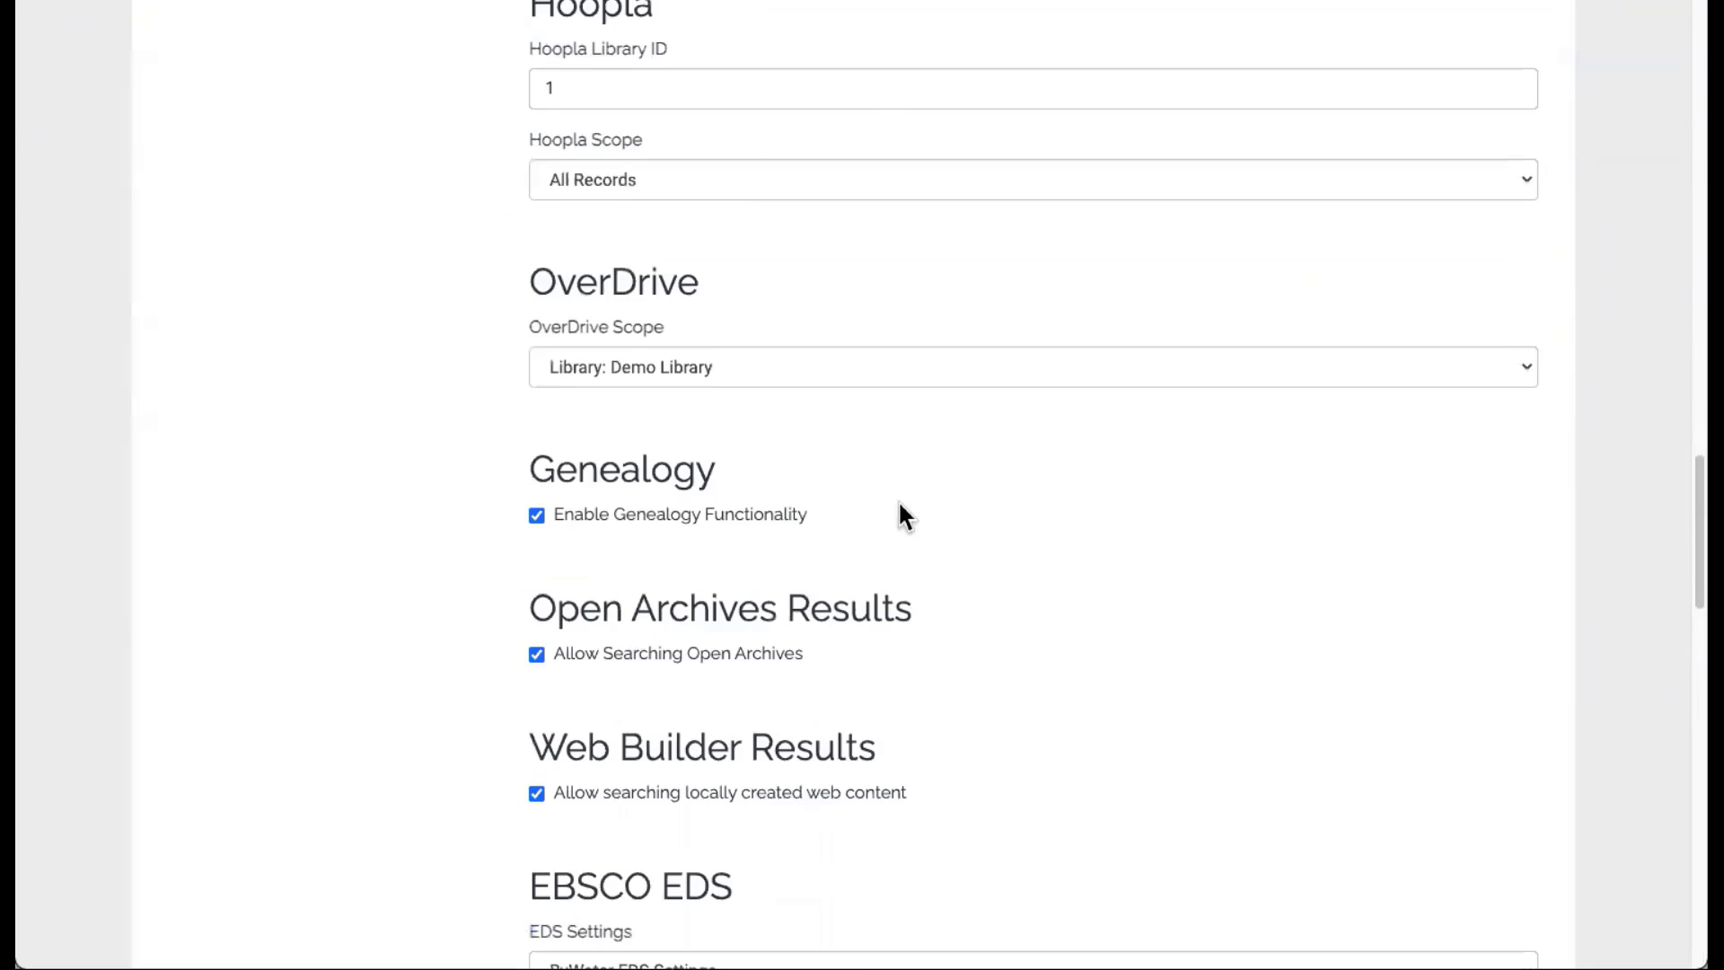
drag(535, 423, 894, 431)
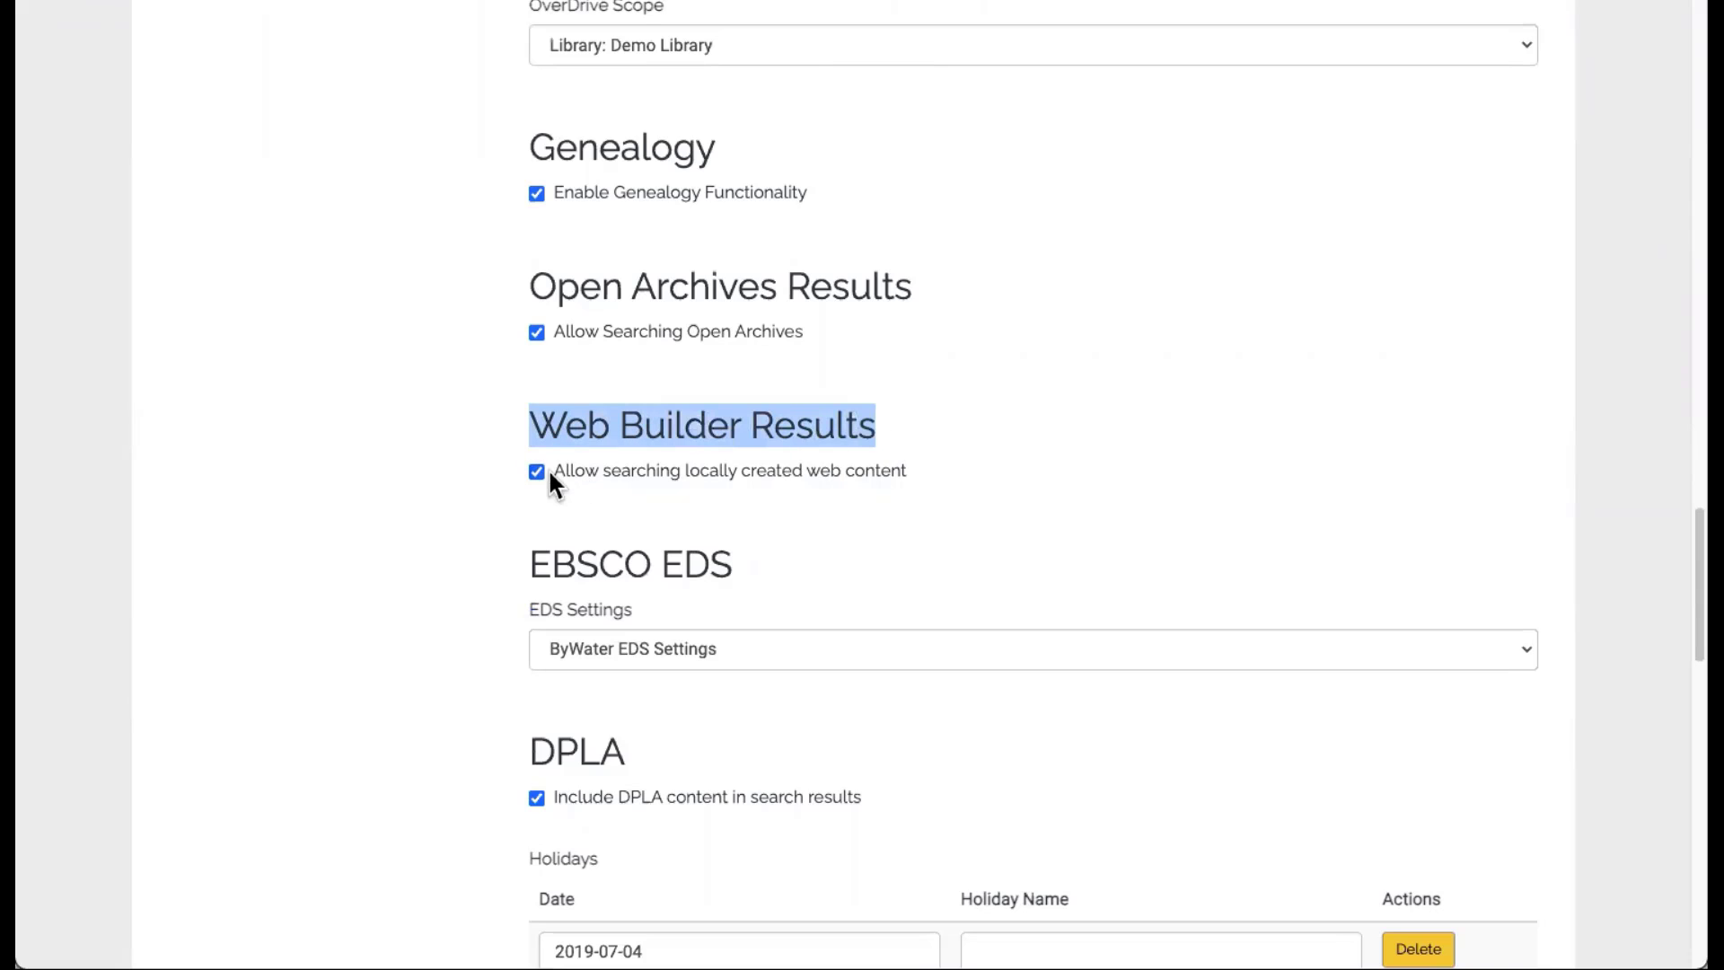
drag(556, 472, 905, 477)
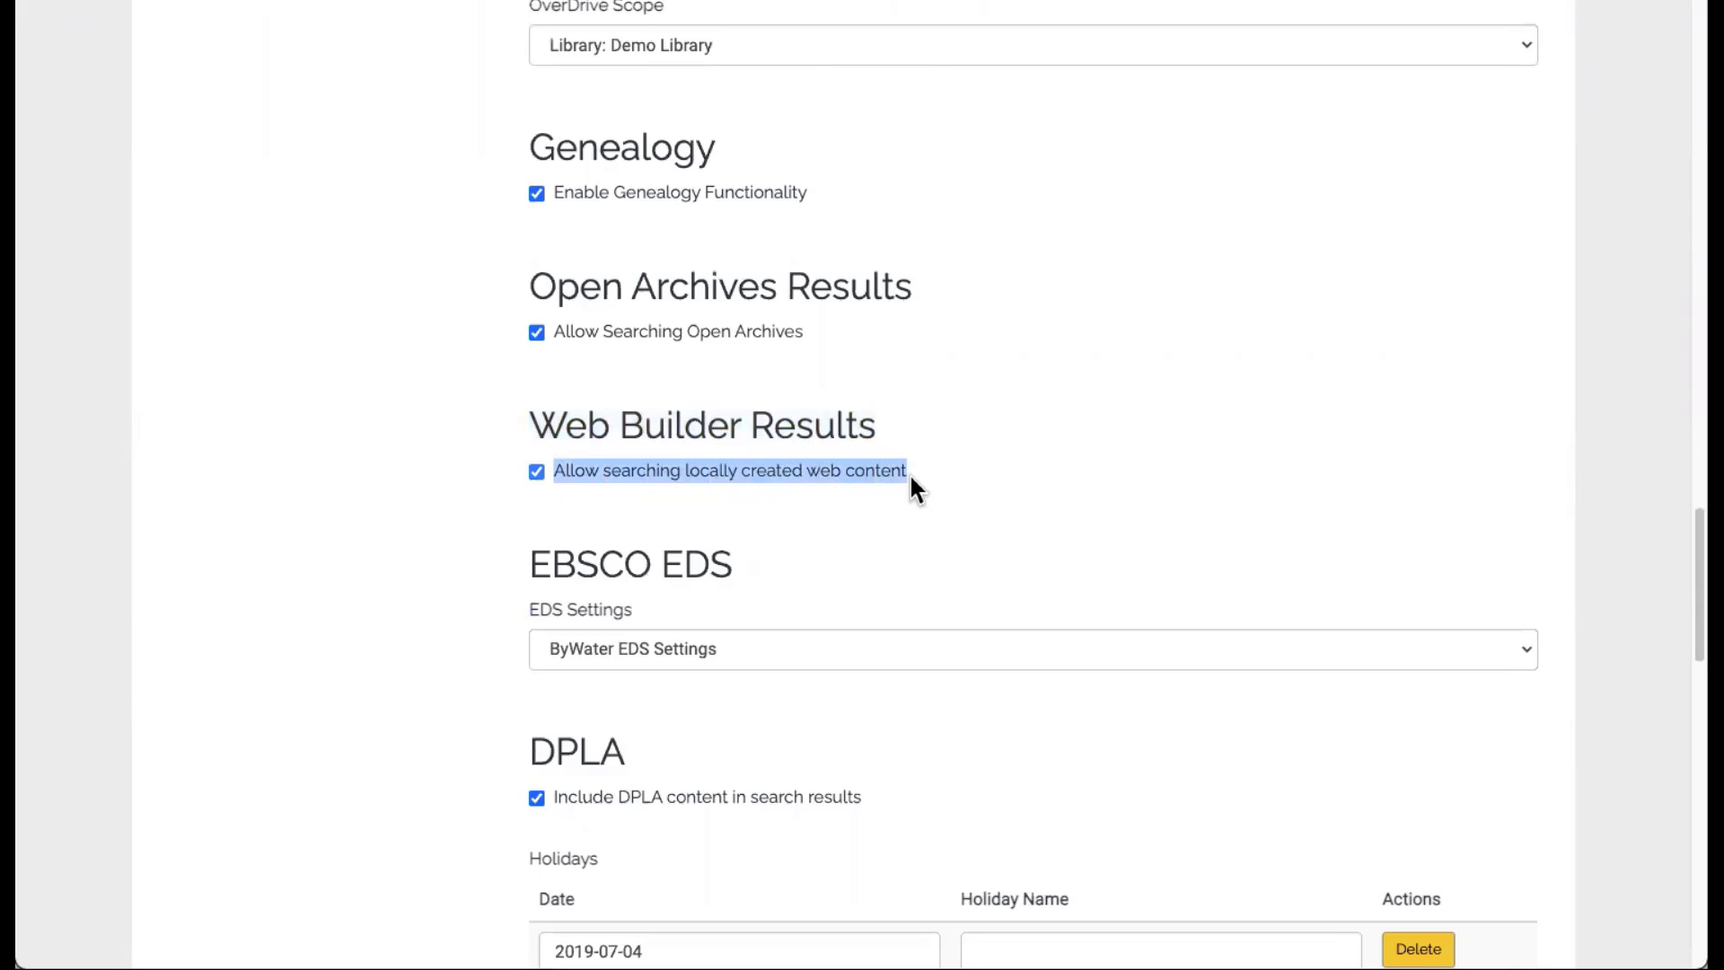
scroll(977, 566, down, 15)
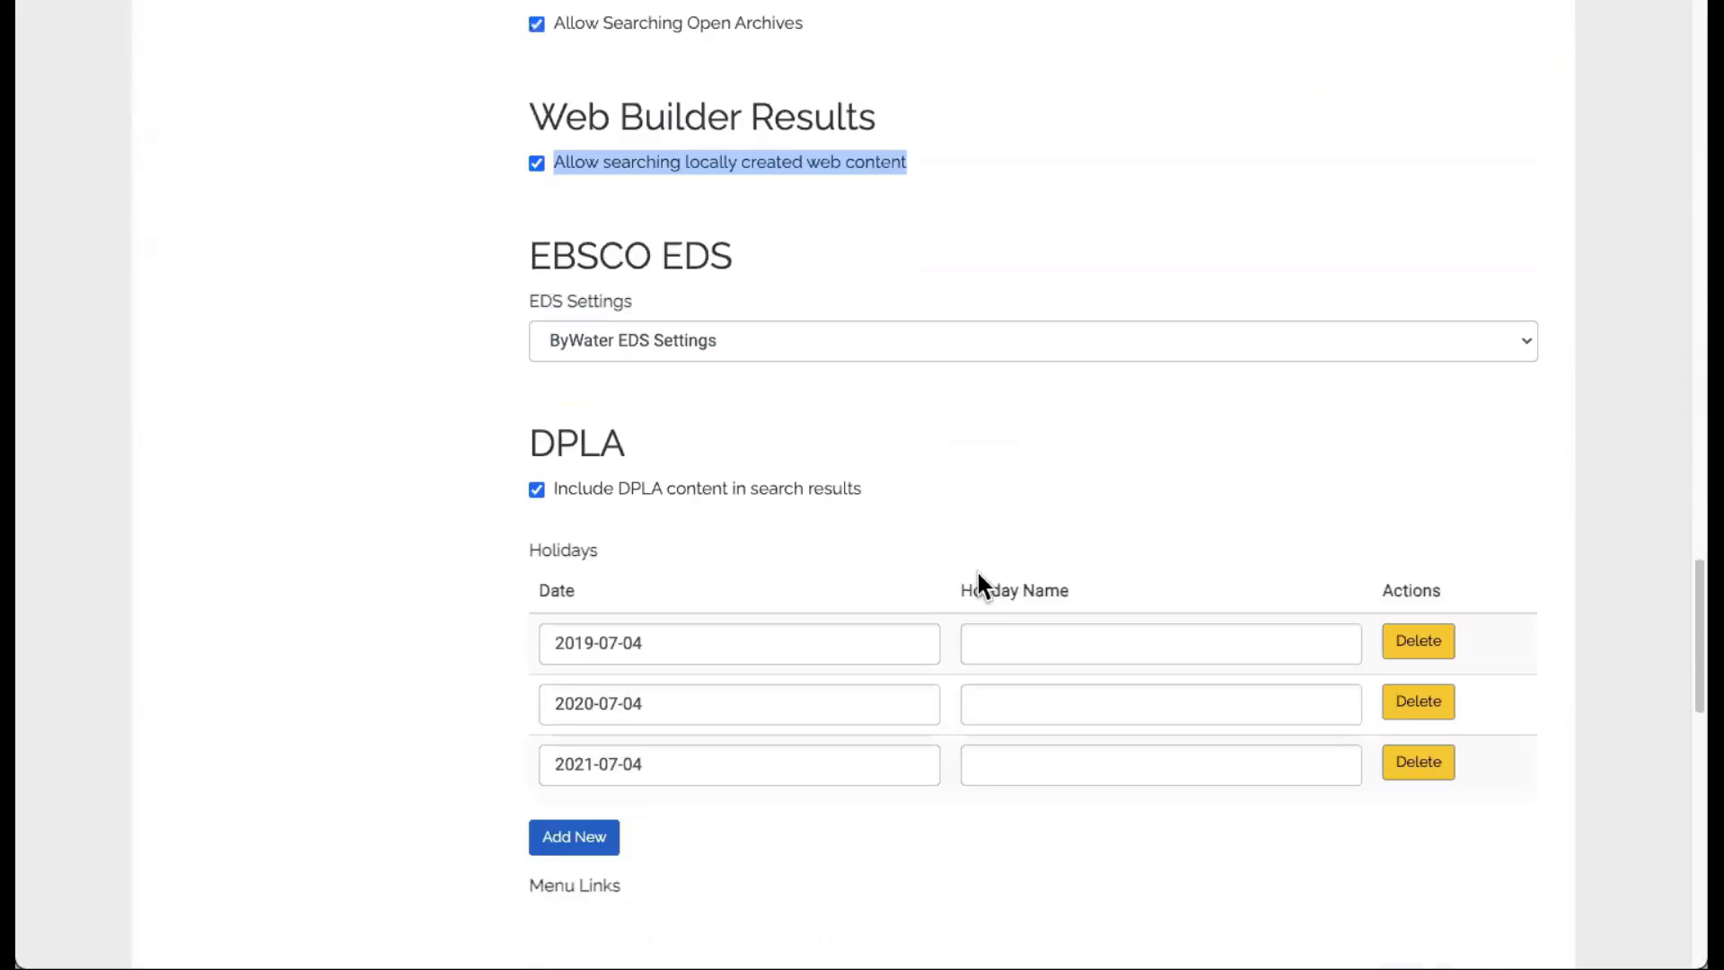
click(693, 840)
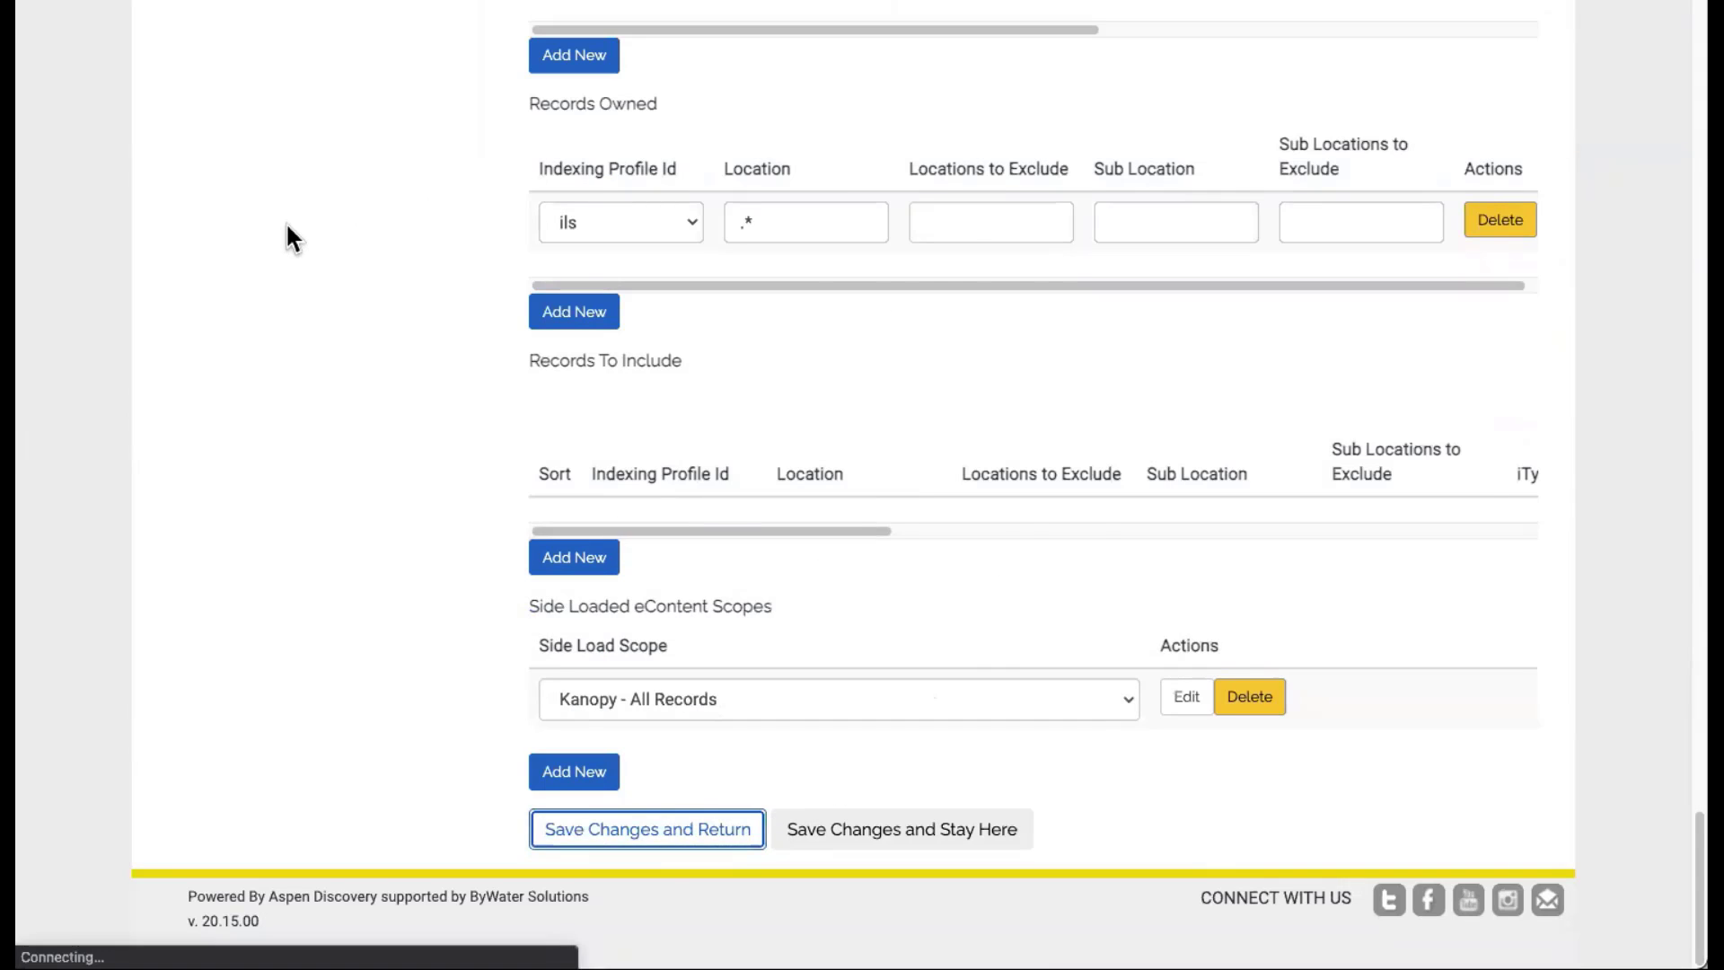
Step: Expand the Web Builder administration options and collapse the Primary Configuration options
scroll(460, 643, down, 1)
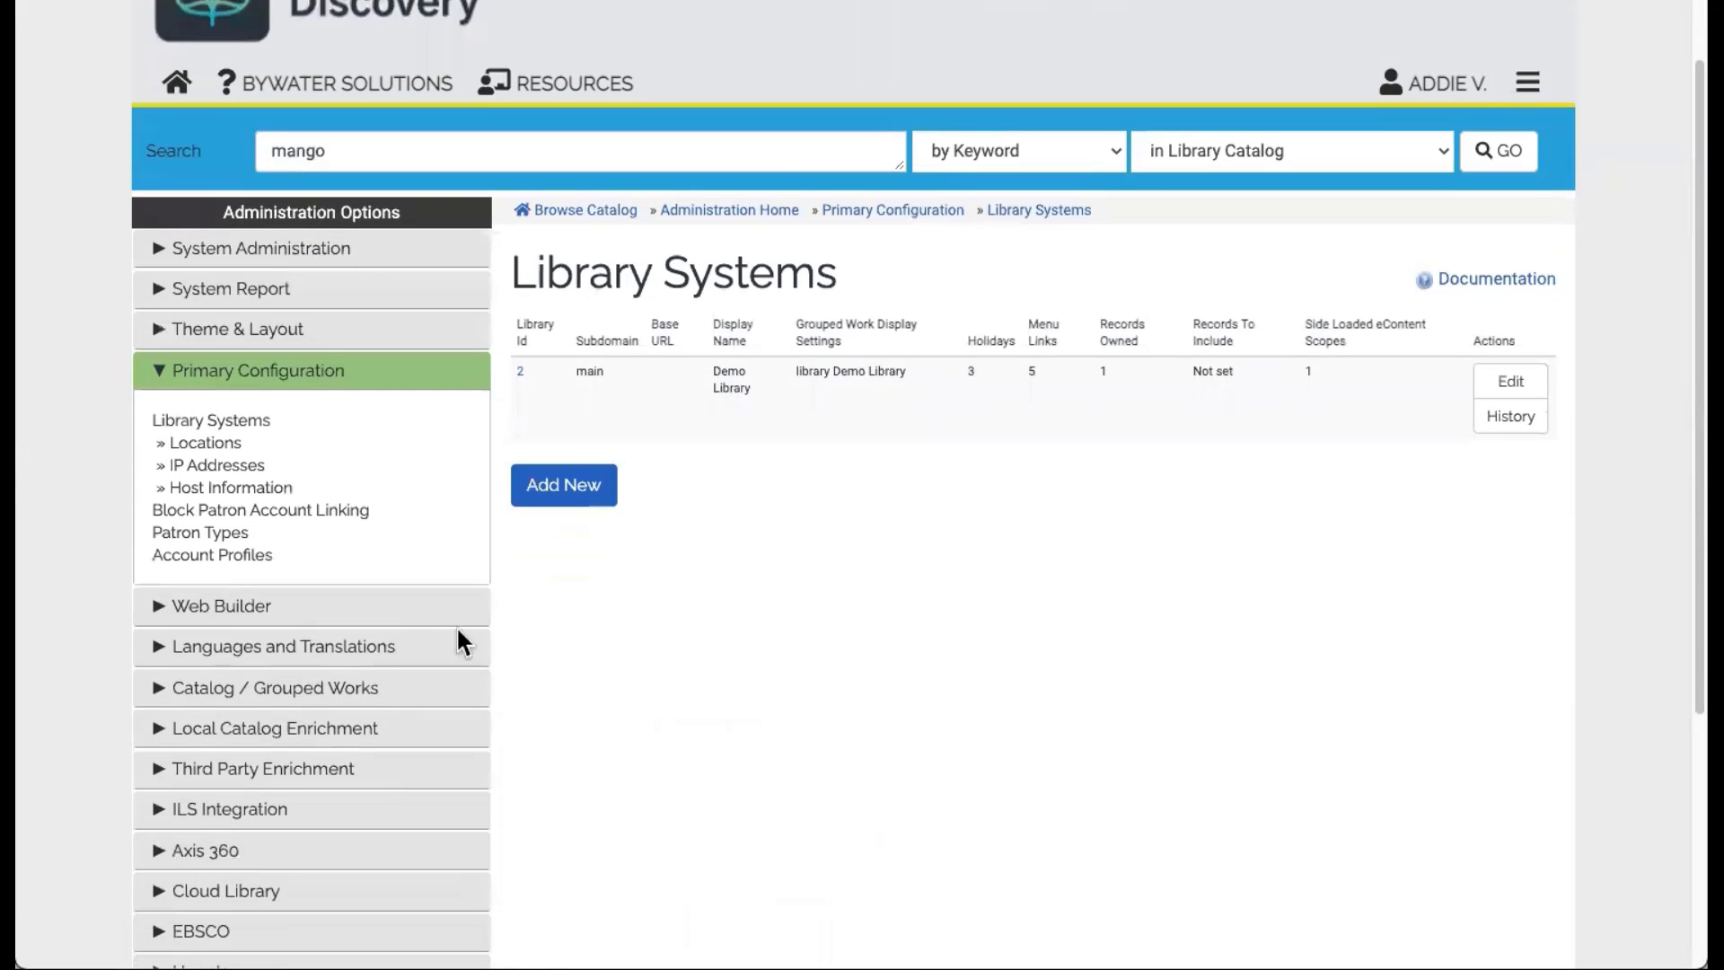
click(237, 612)
click(304, 380)
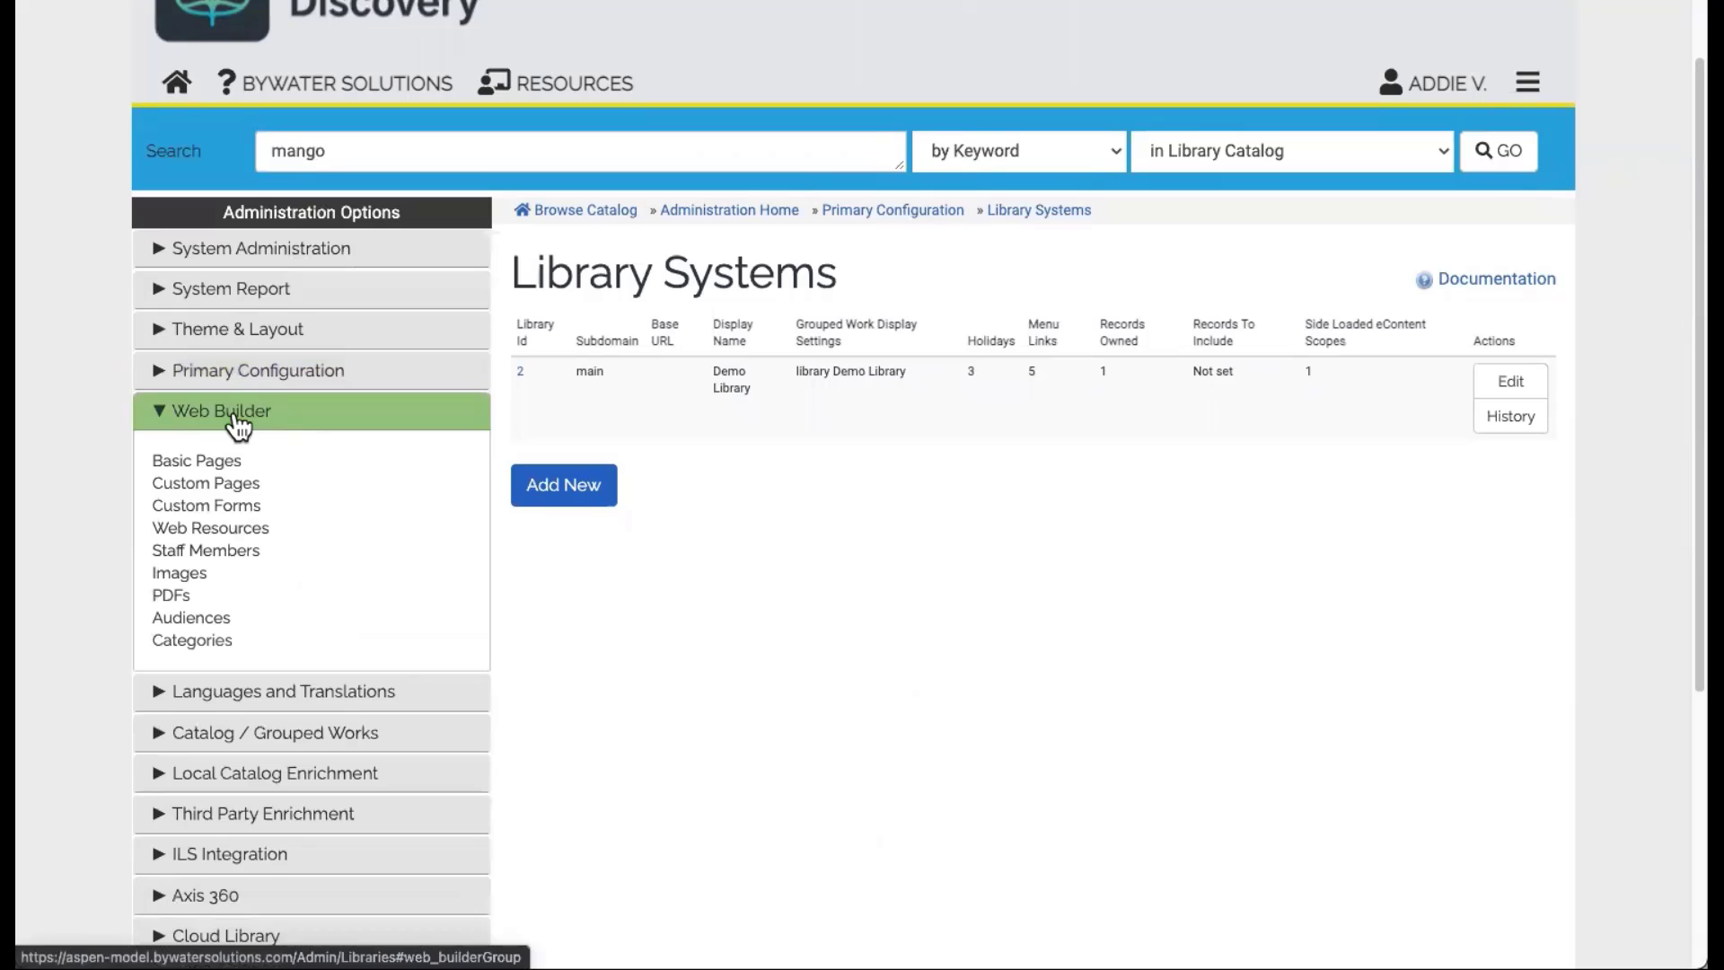
Step: Open the system administration permissions and load the opacAdmin role
click(292, 259)
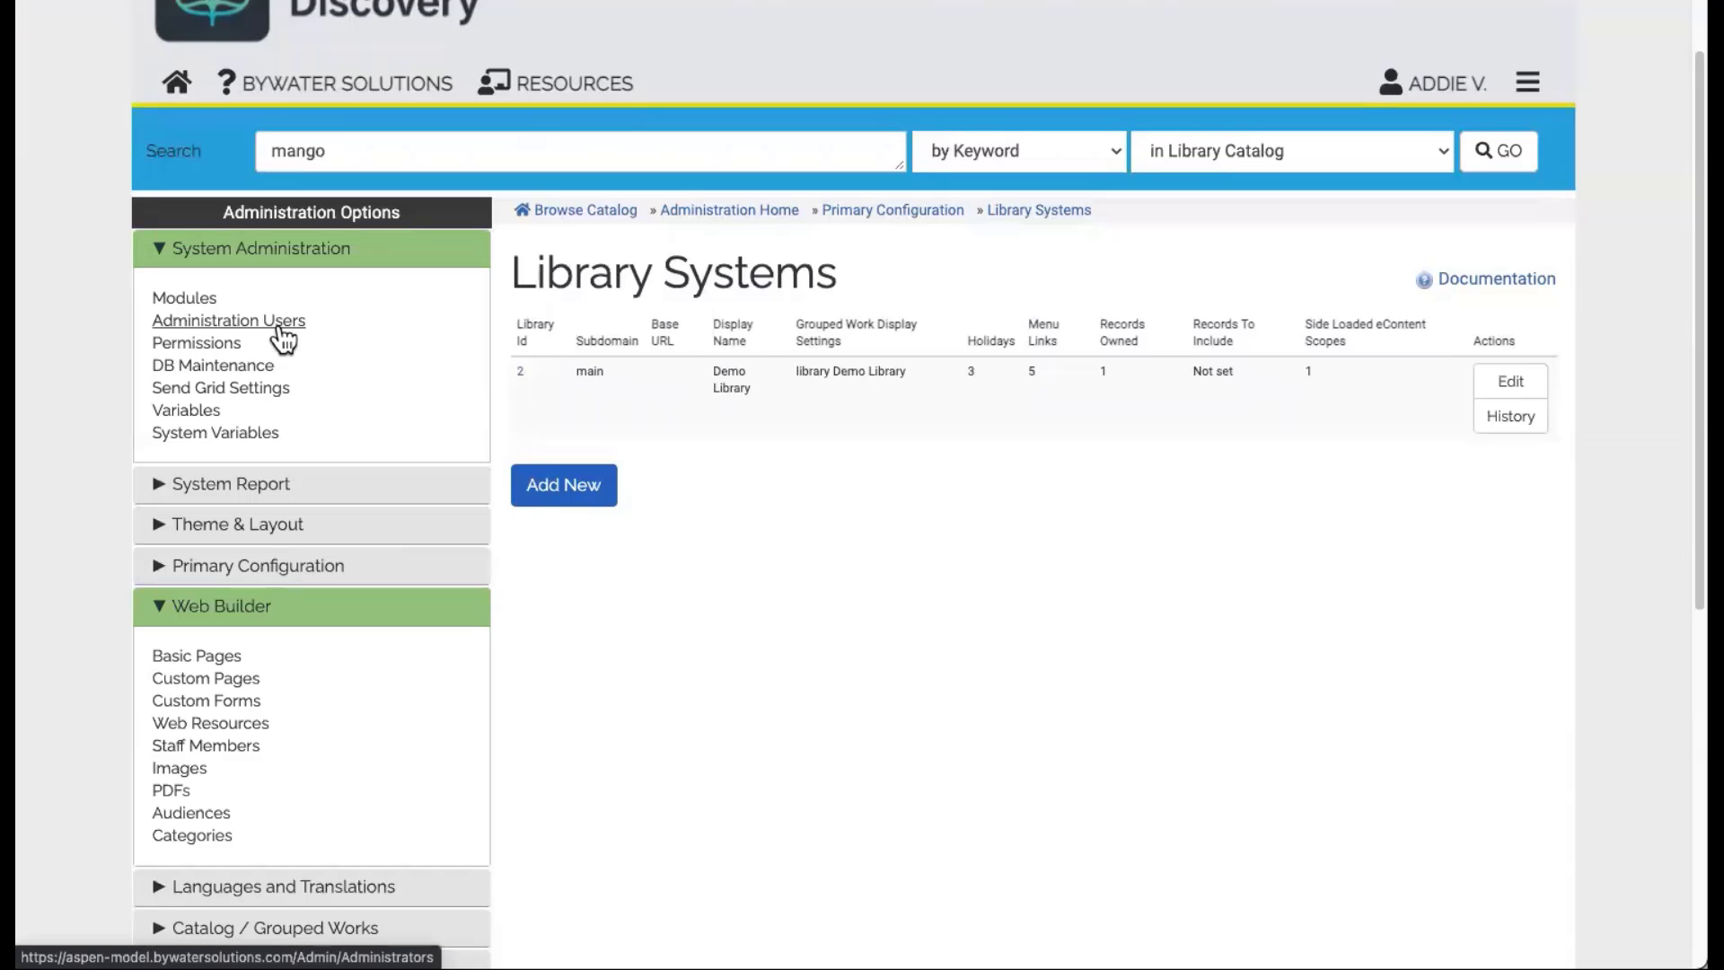
click(220, 348)
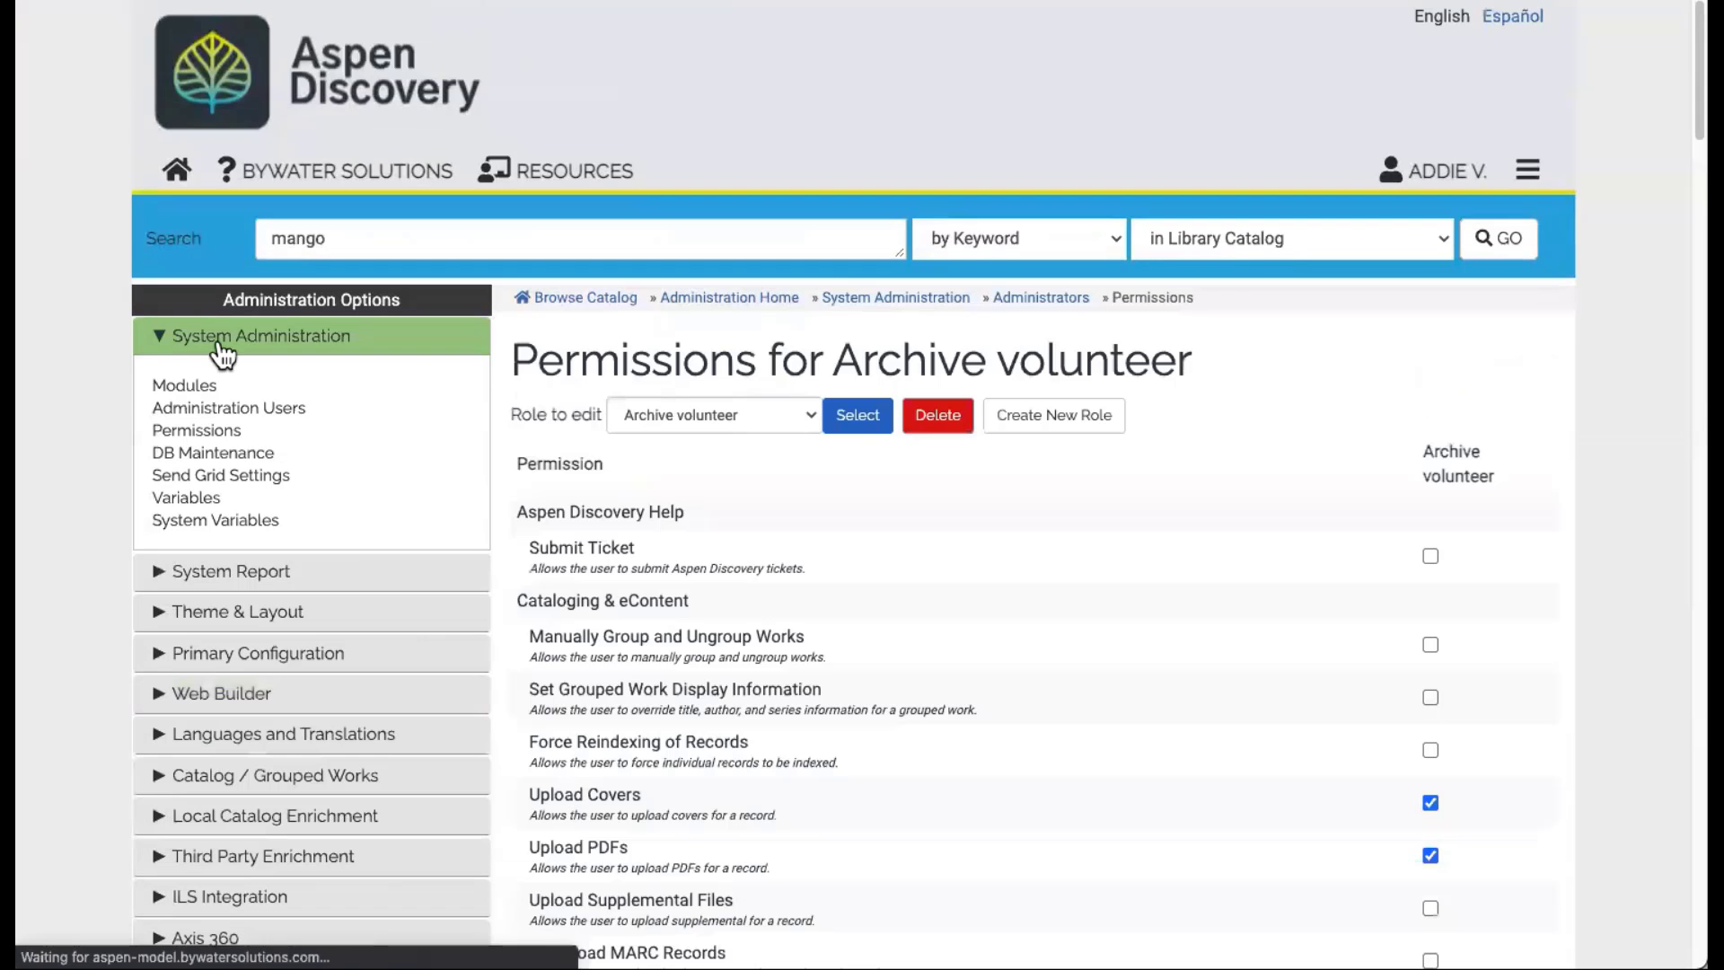
click(720, 406)
click(731, 772)
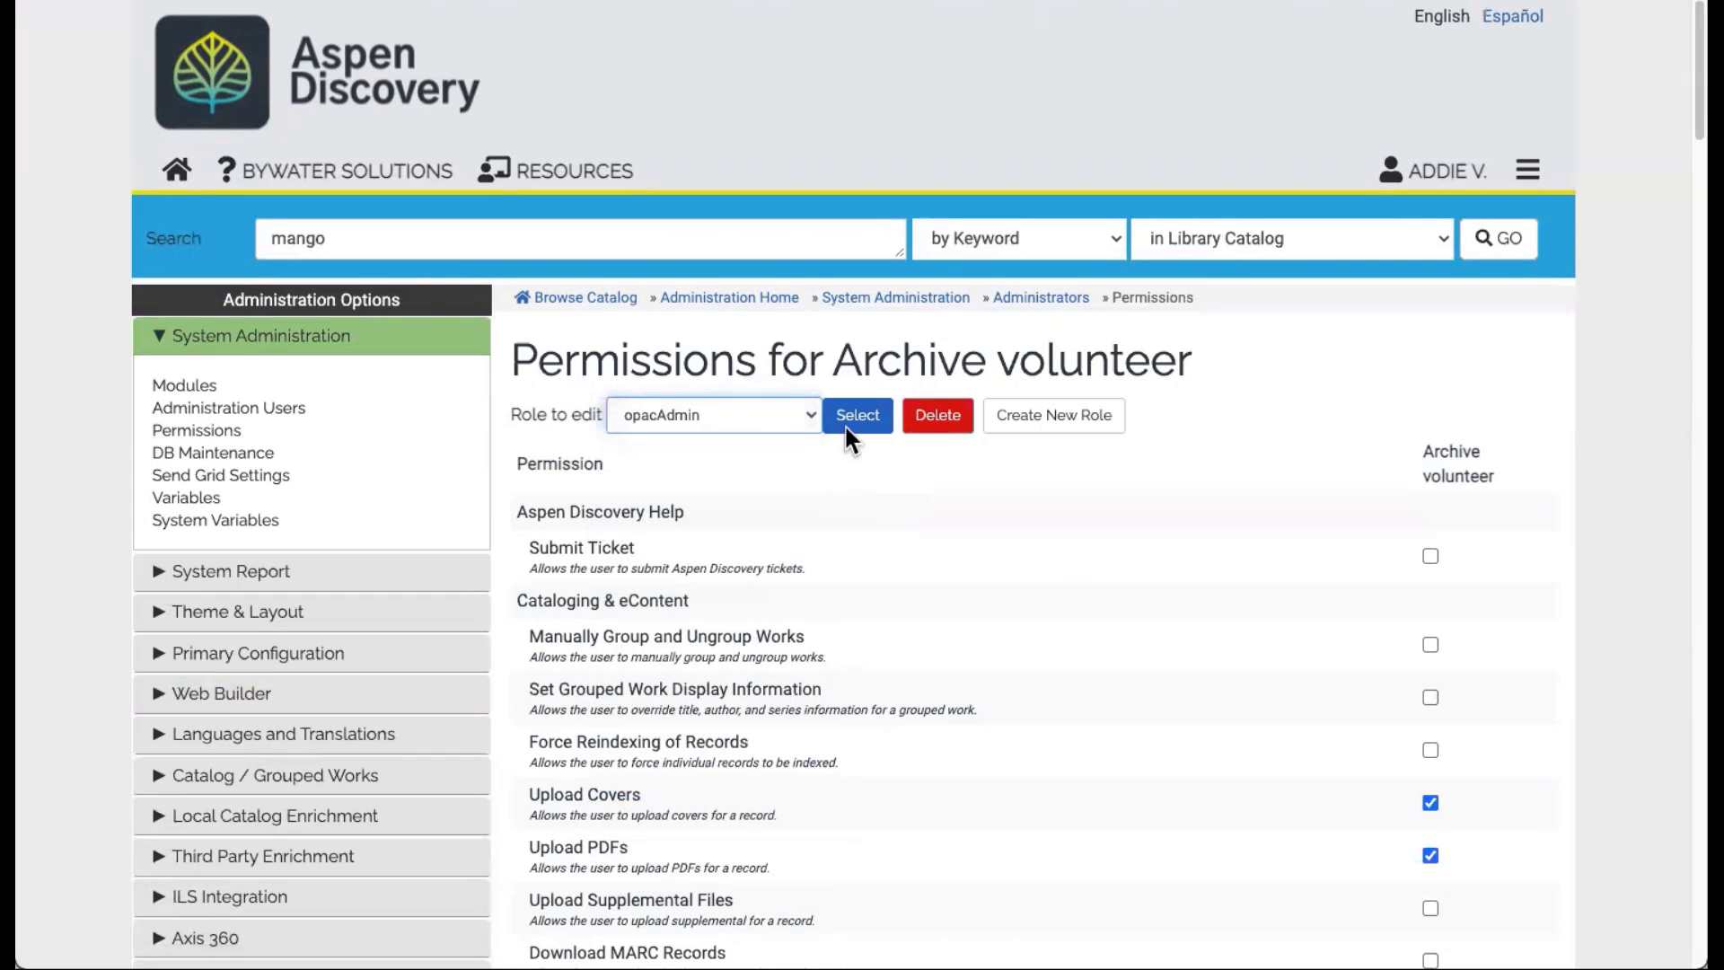
click(847, 422)
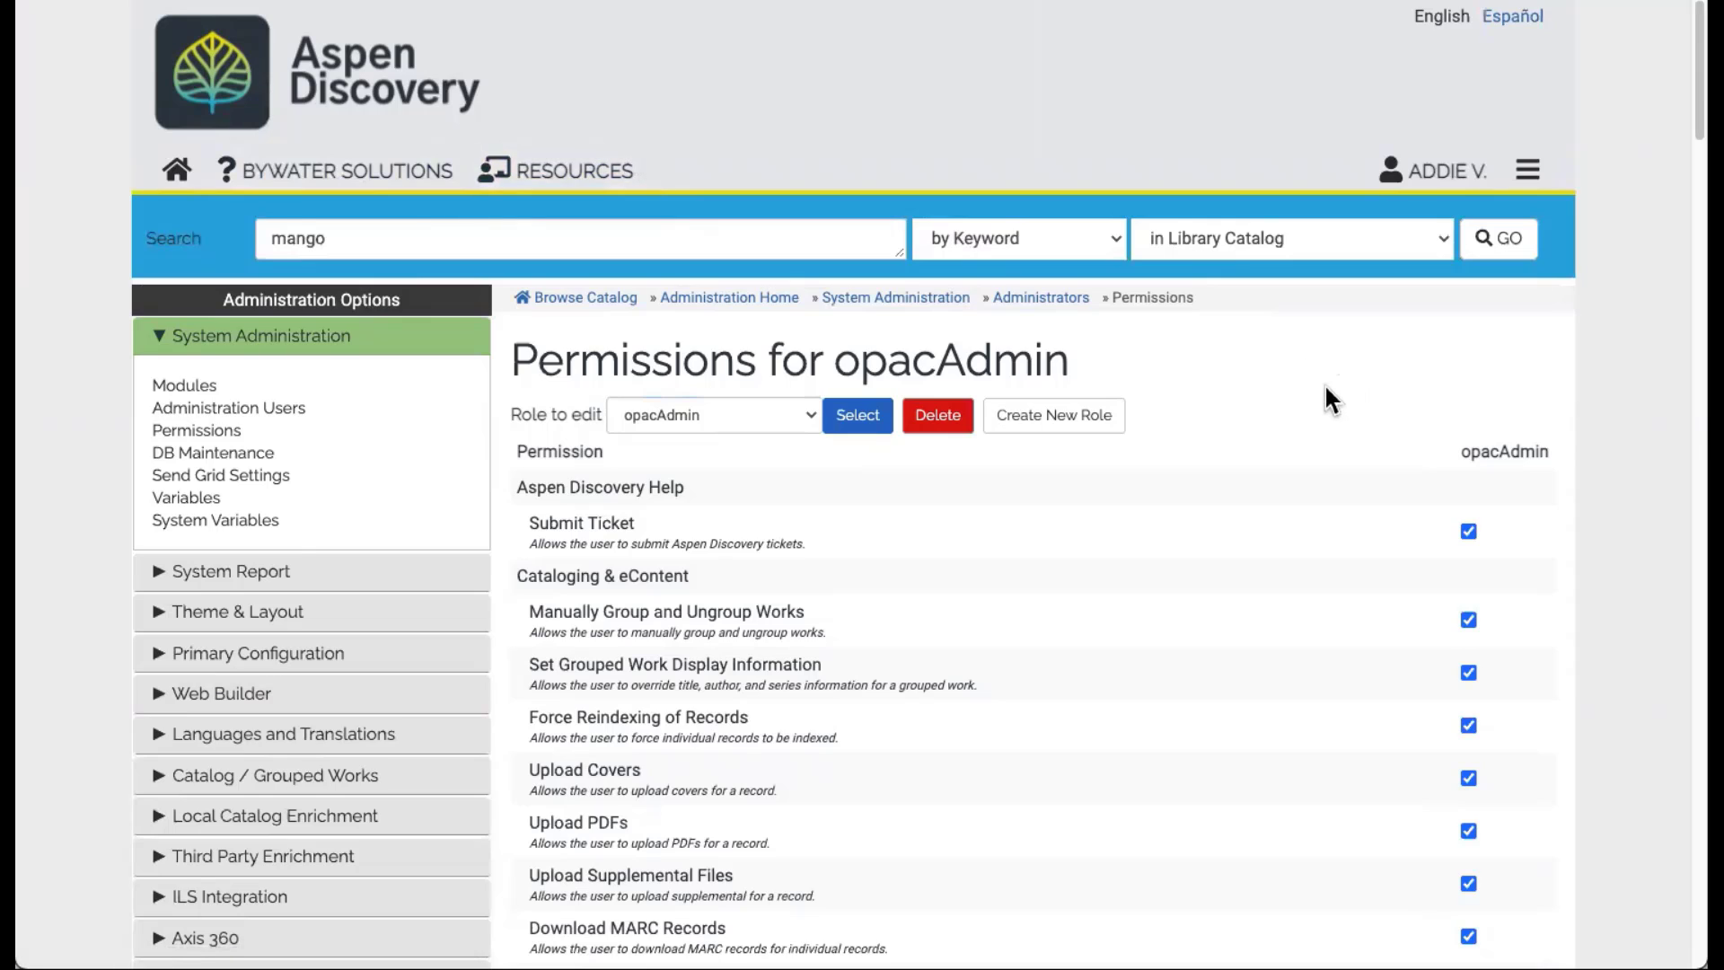
Step: Examine the opacAdmin role's Web Builder permissions, comparing those for all libraries with those limited to the home library
scroll(1325, 395, down, 20)
scroll(1300, 413, down, 15)
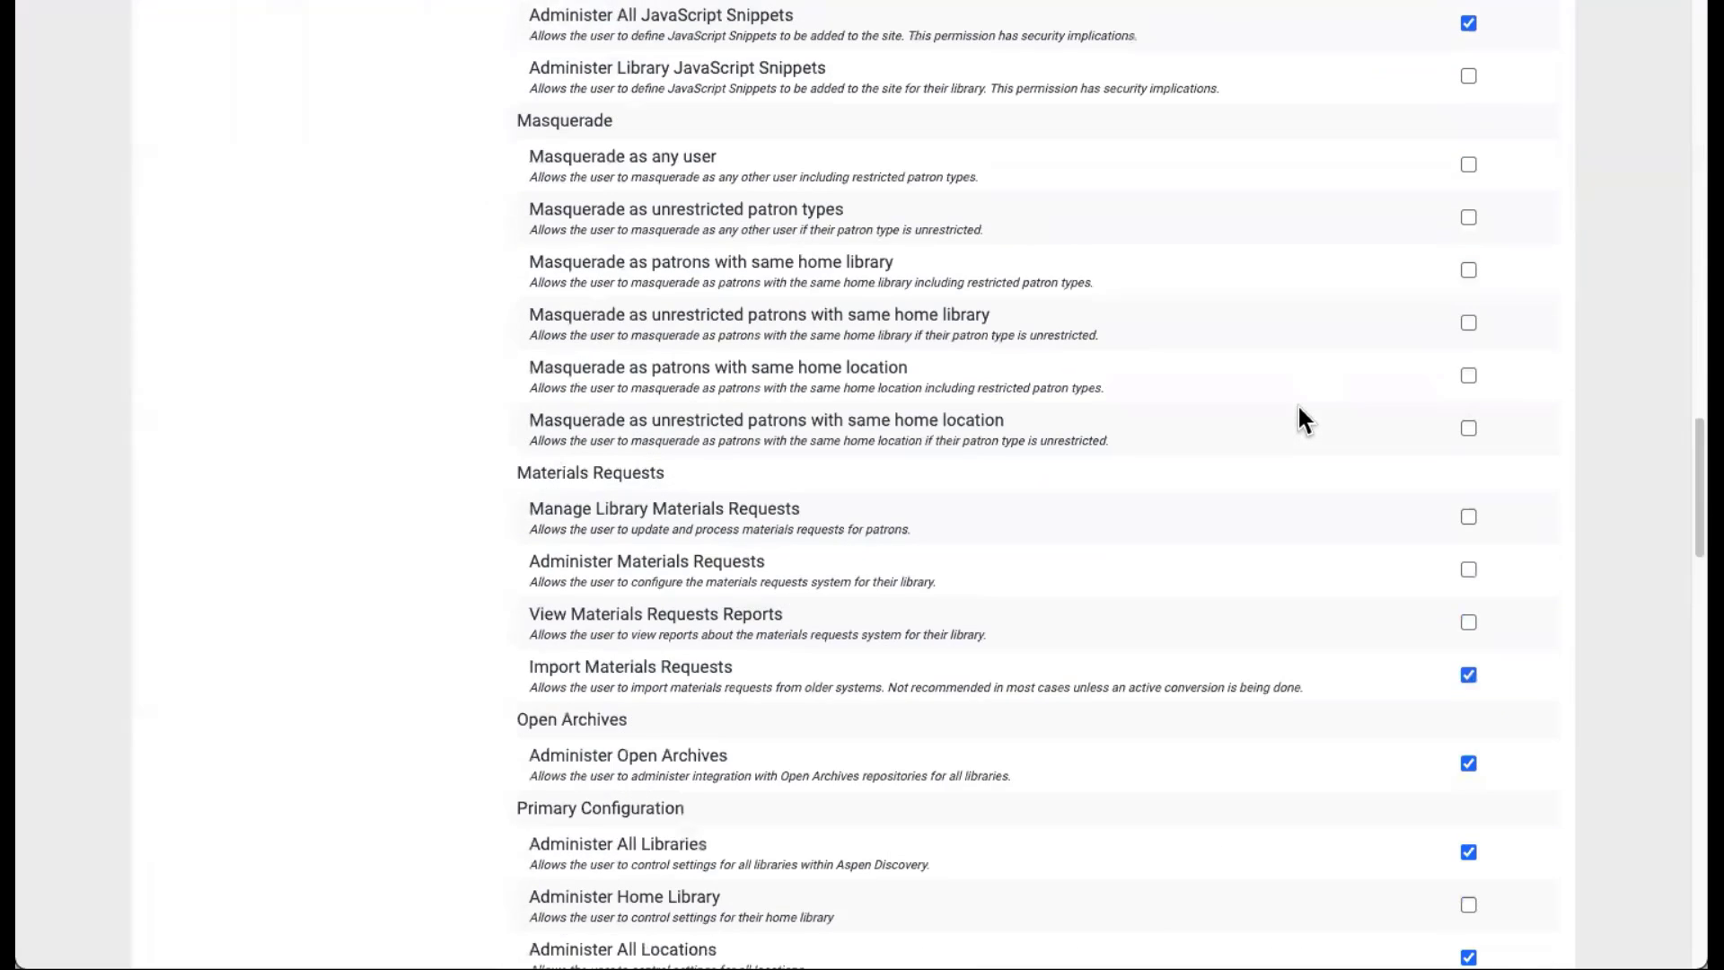
scroll(1300, 417, down, 12)
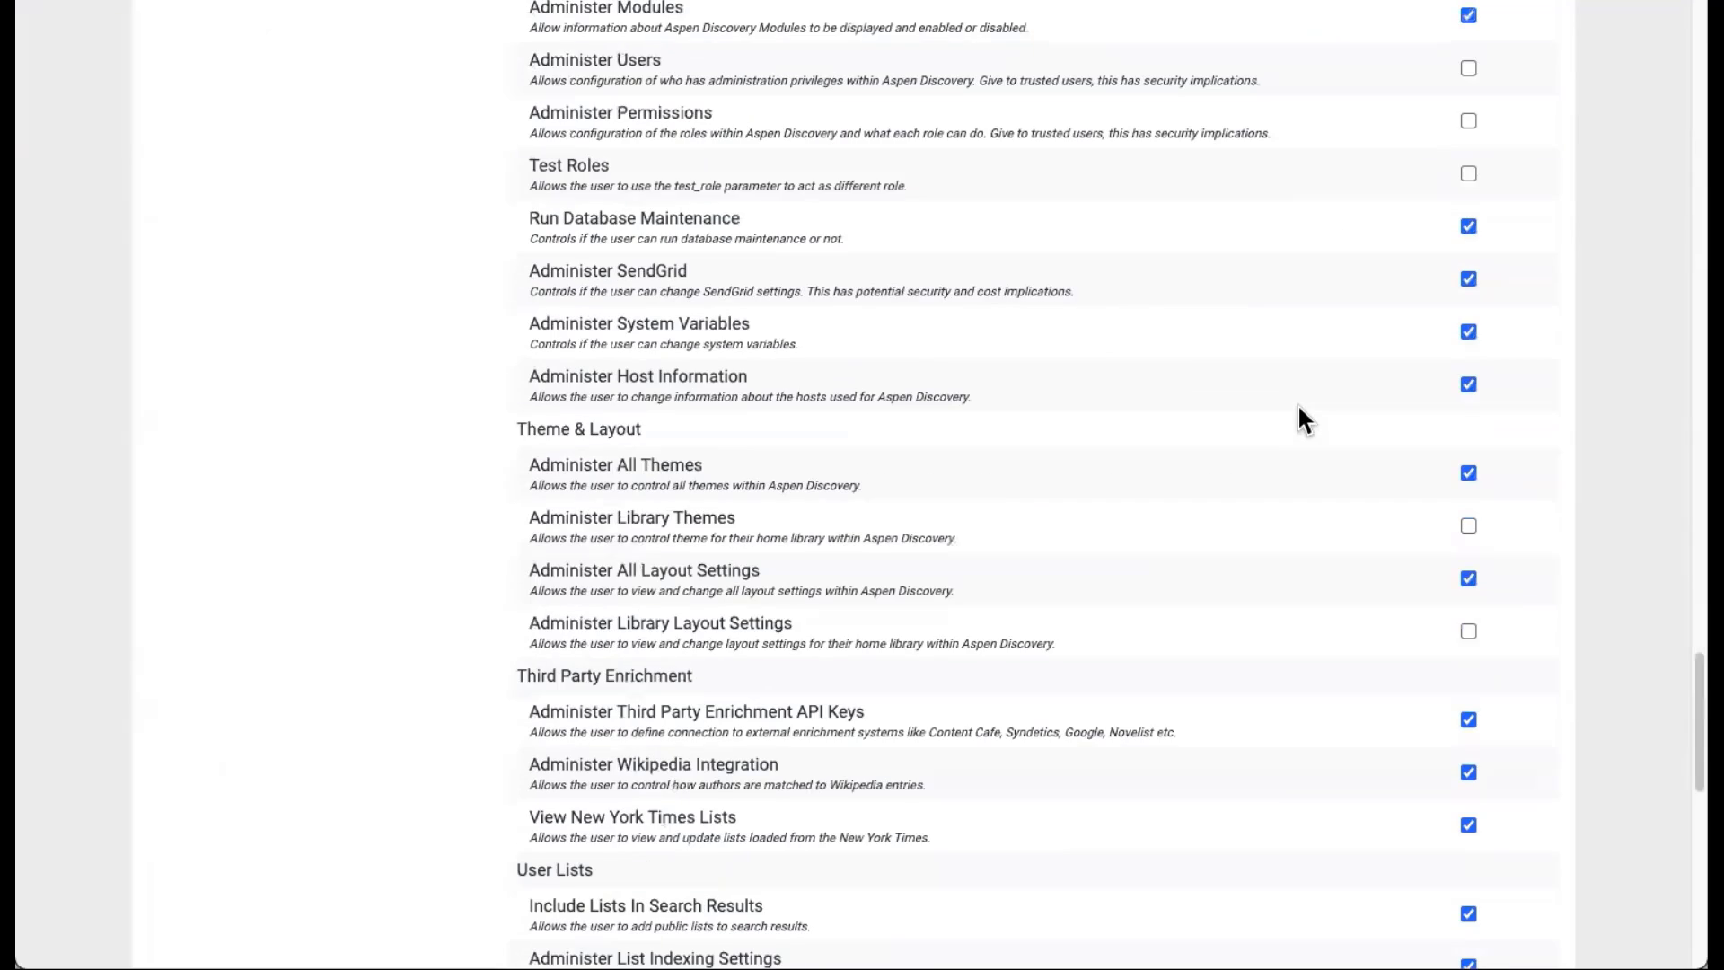
scroll(563, 388, down, 3)
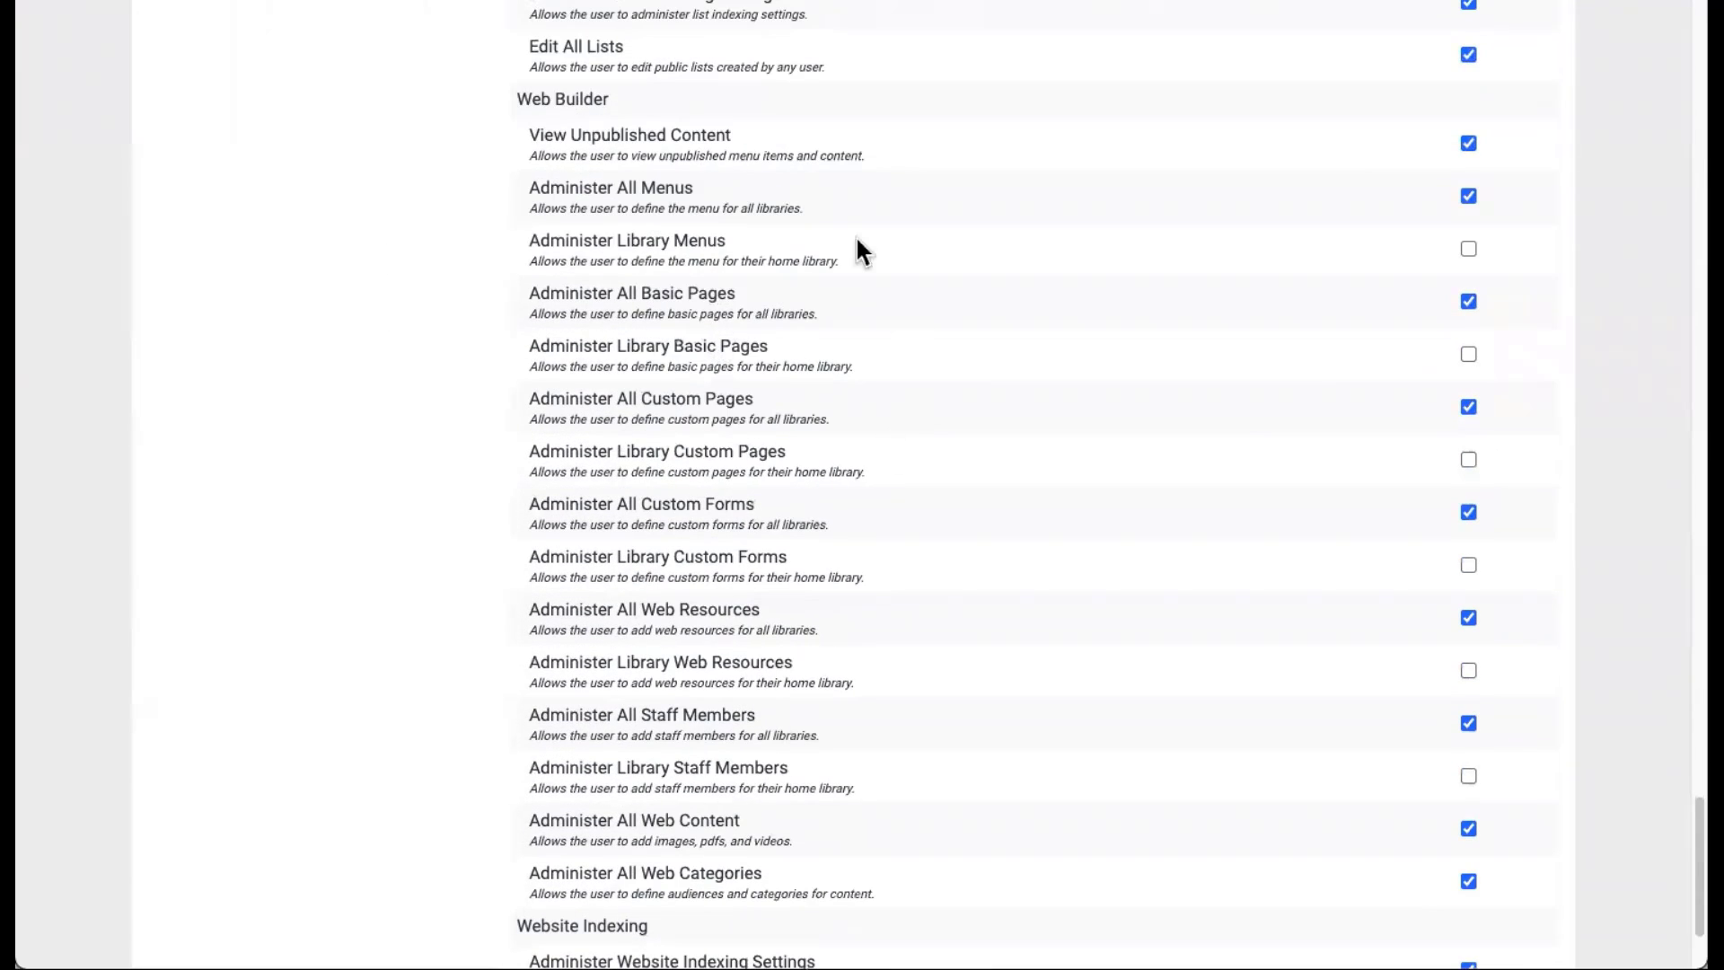
triple_click(616, 192)
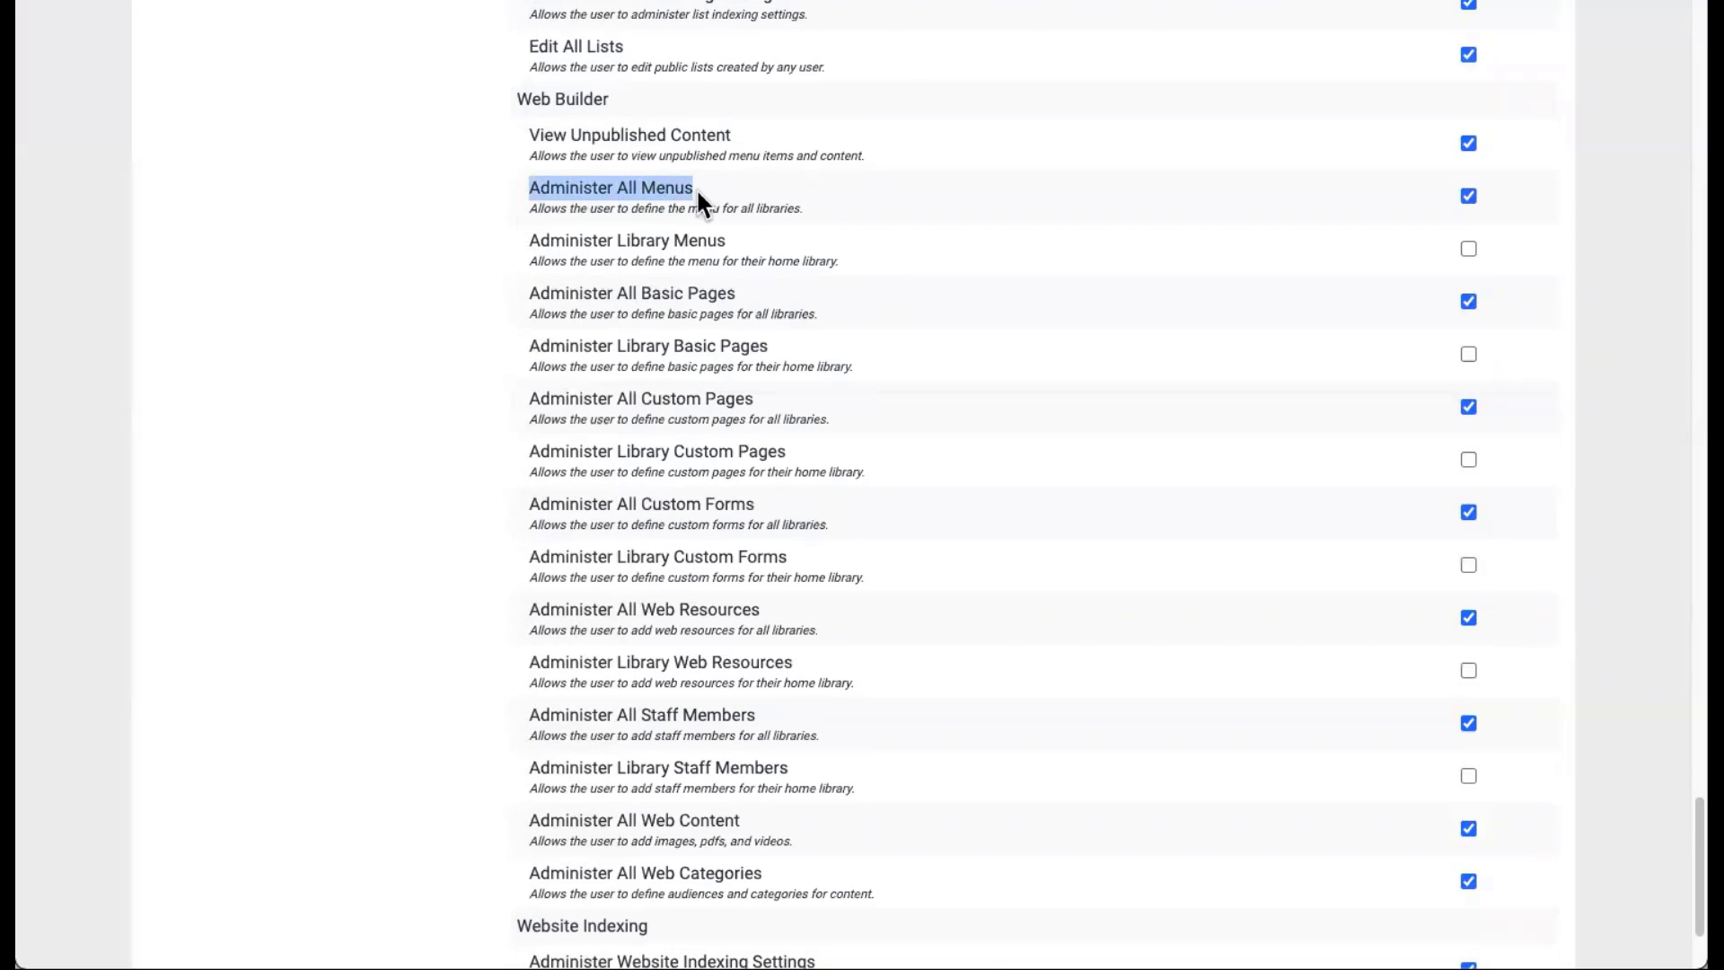
triple_click(613, 234)
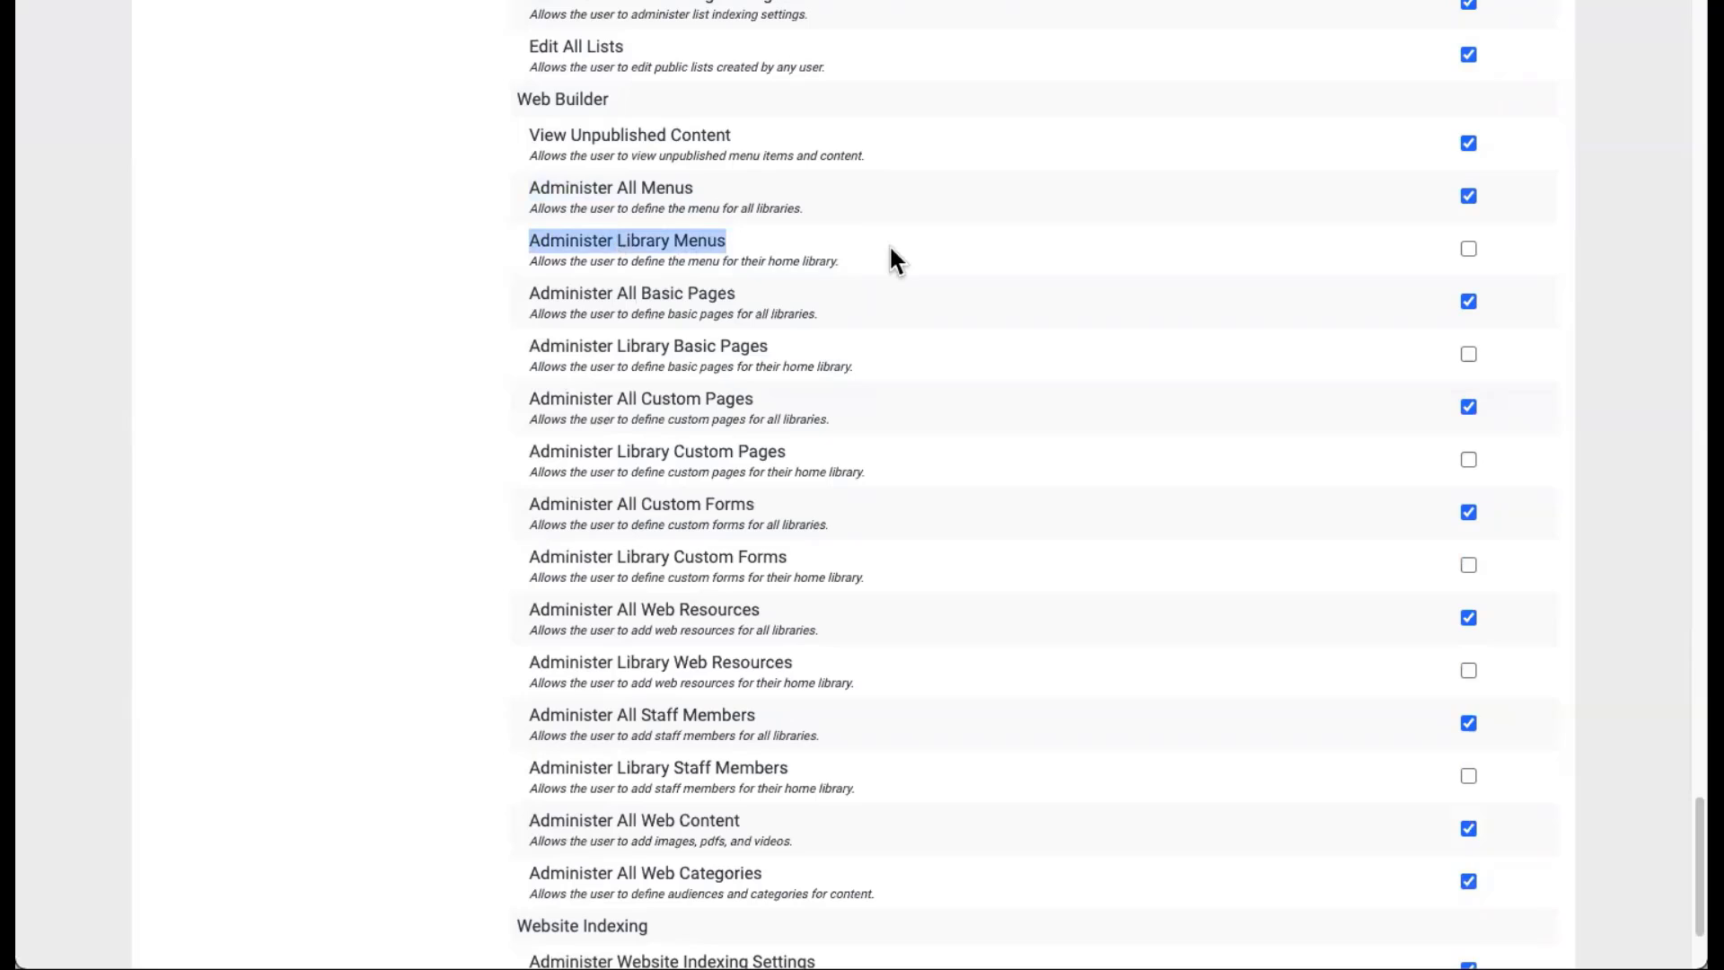
triple_click(665, 189)
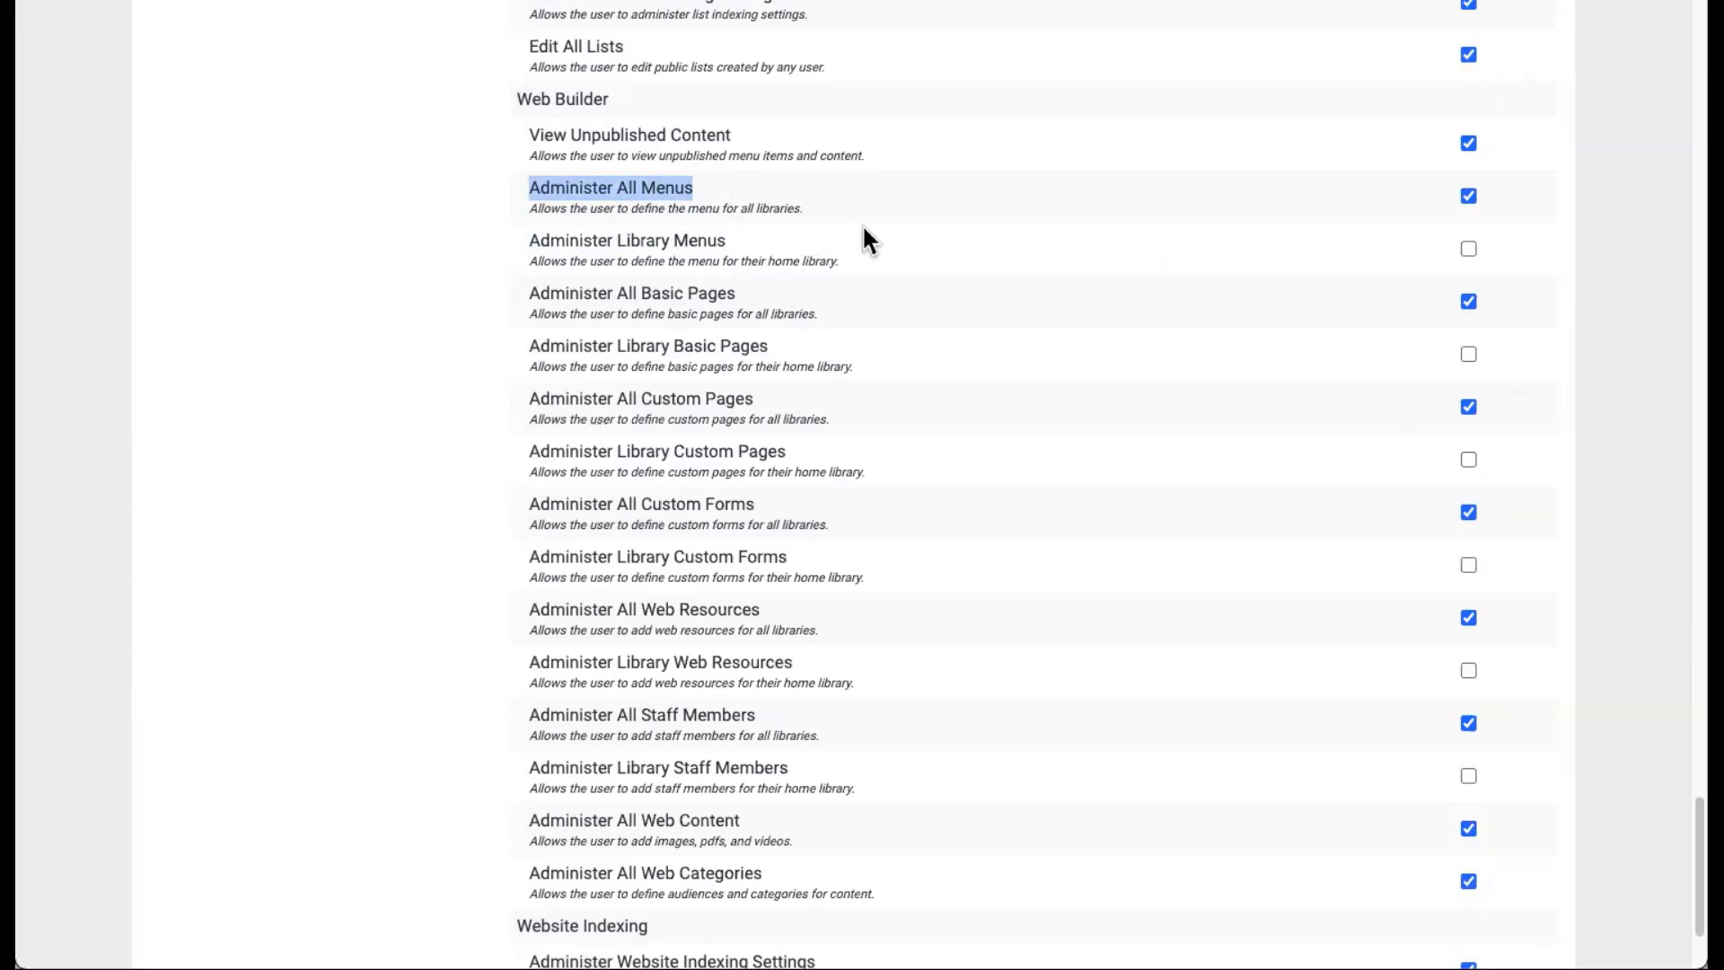
triple_click(721, 350)
click(351, 398)
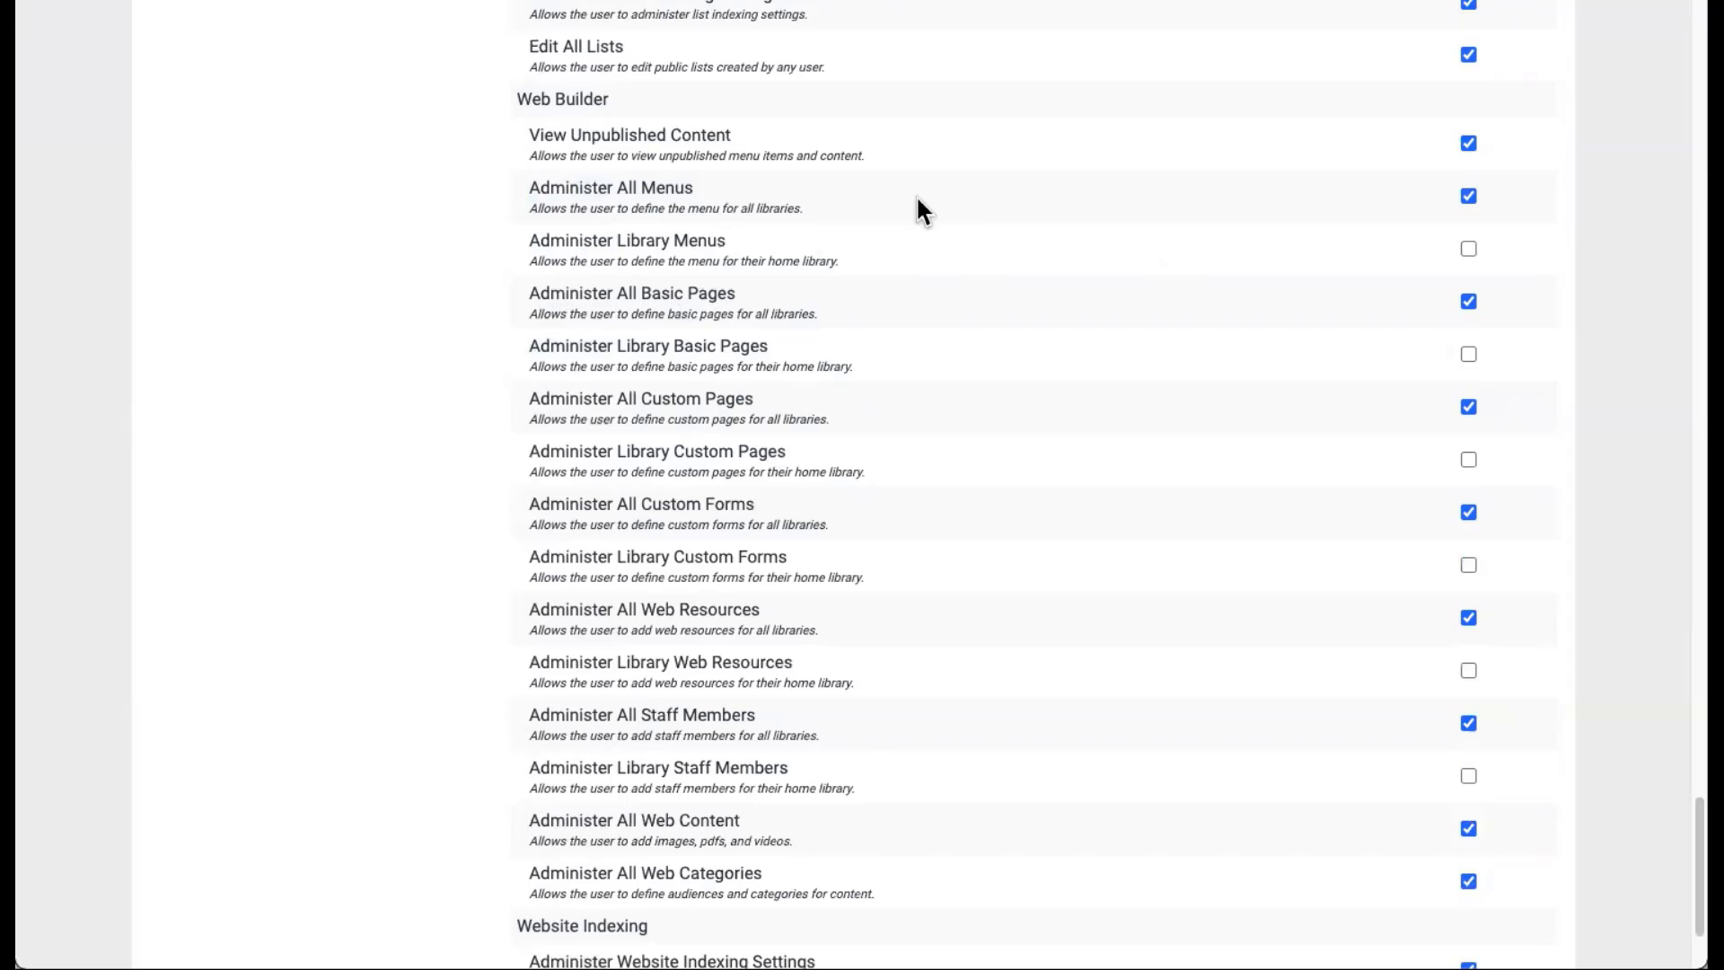
double_click(641, 240)
click(399, 618)
Step: Return to the administration options and expand the Web Builder section to view its content types
scroll(427, 620, up, 20)
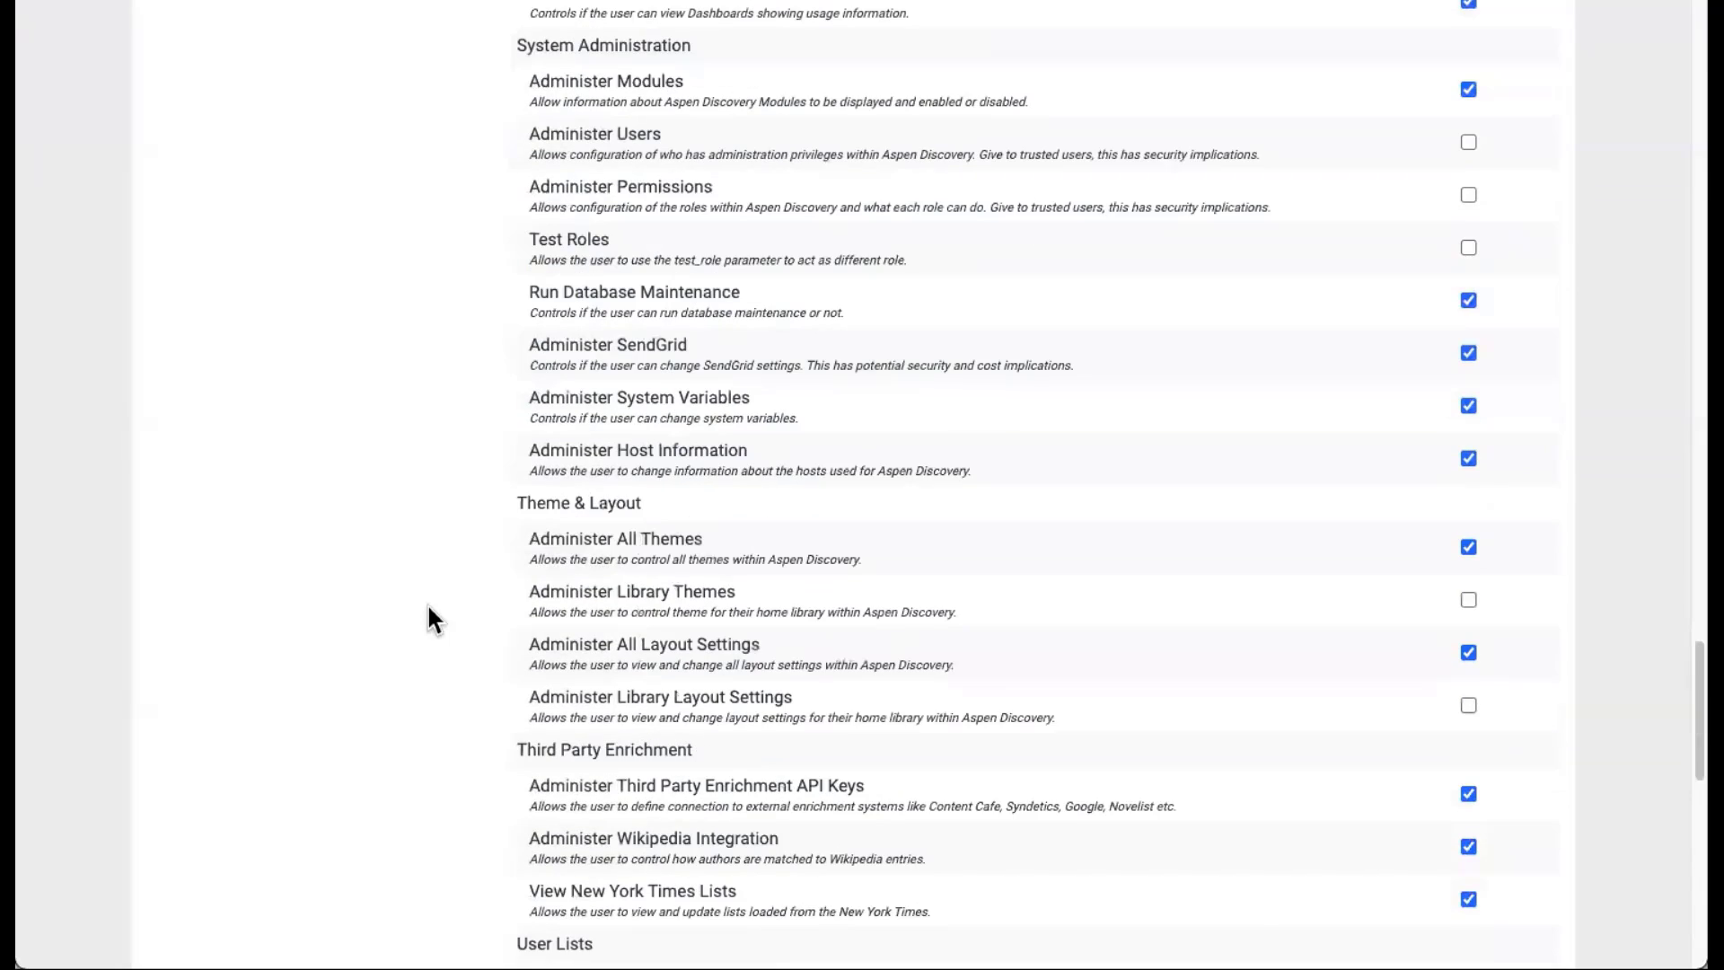
scroll(443, 607, up, 15)
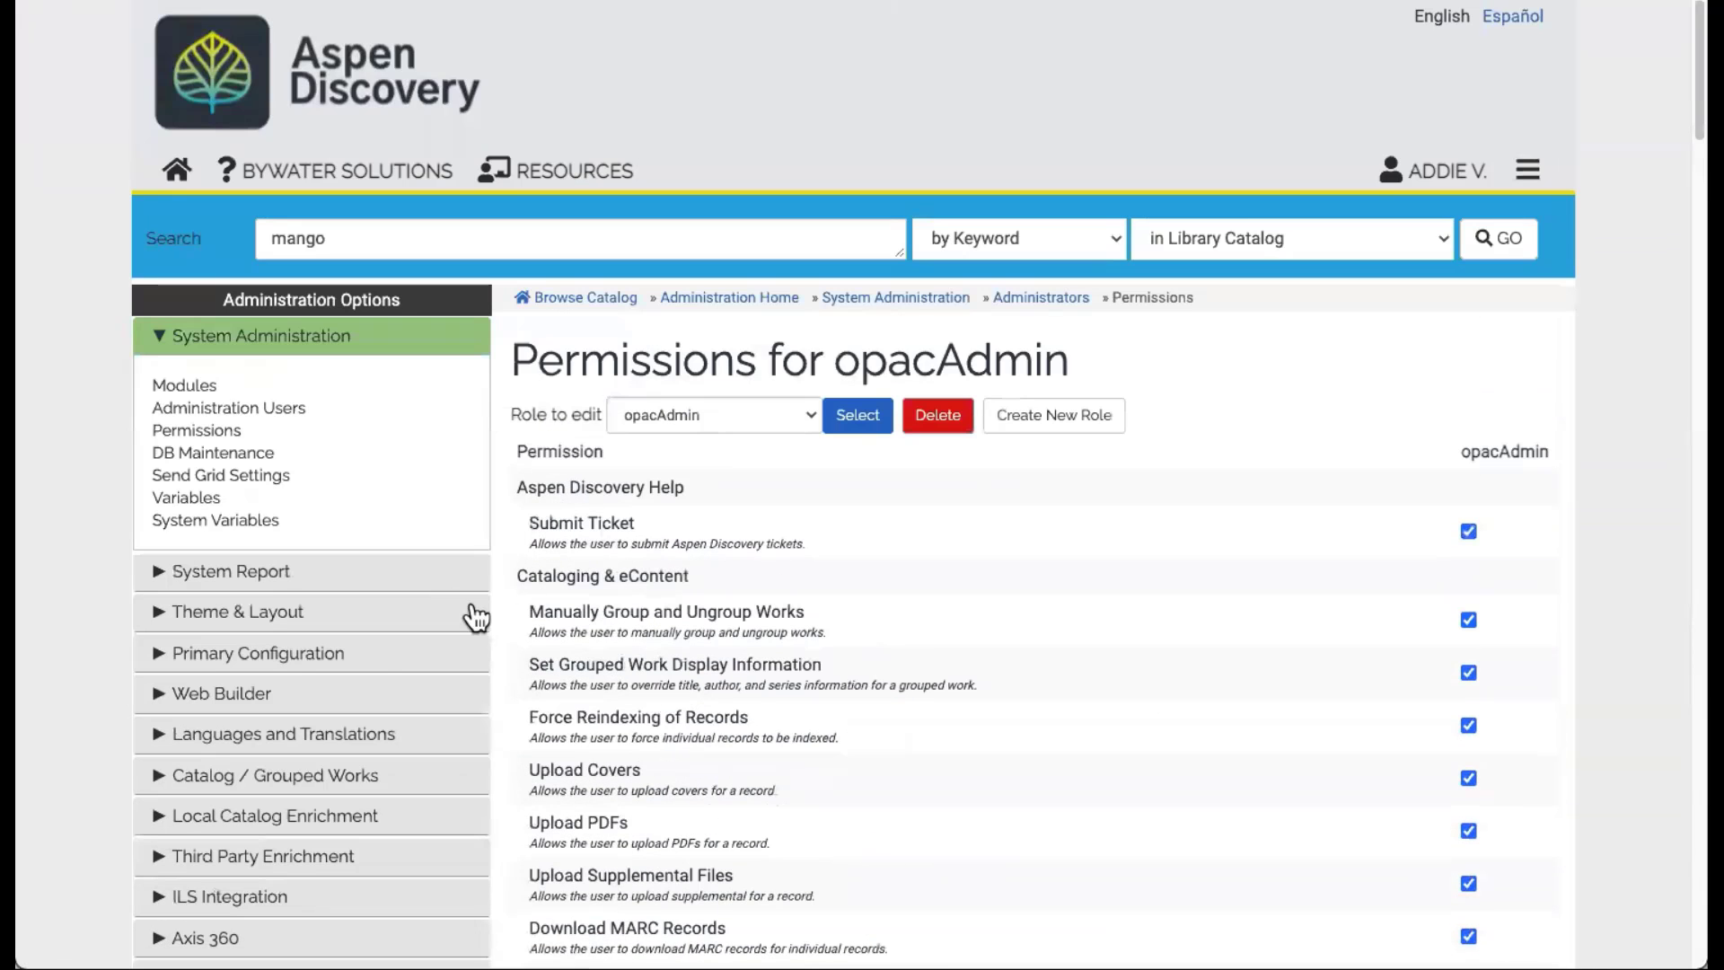
click(284, 703)
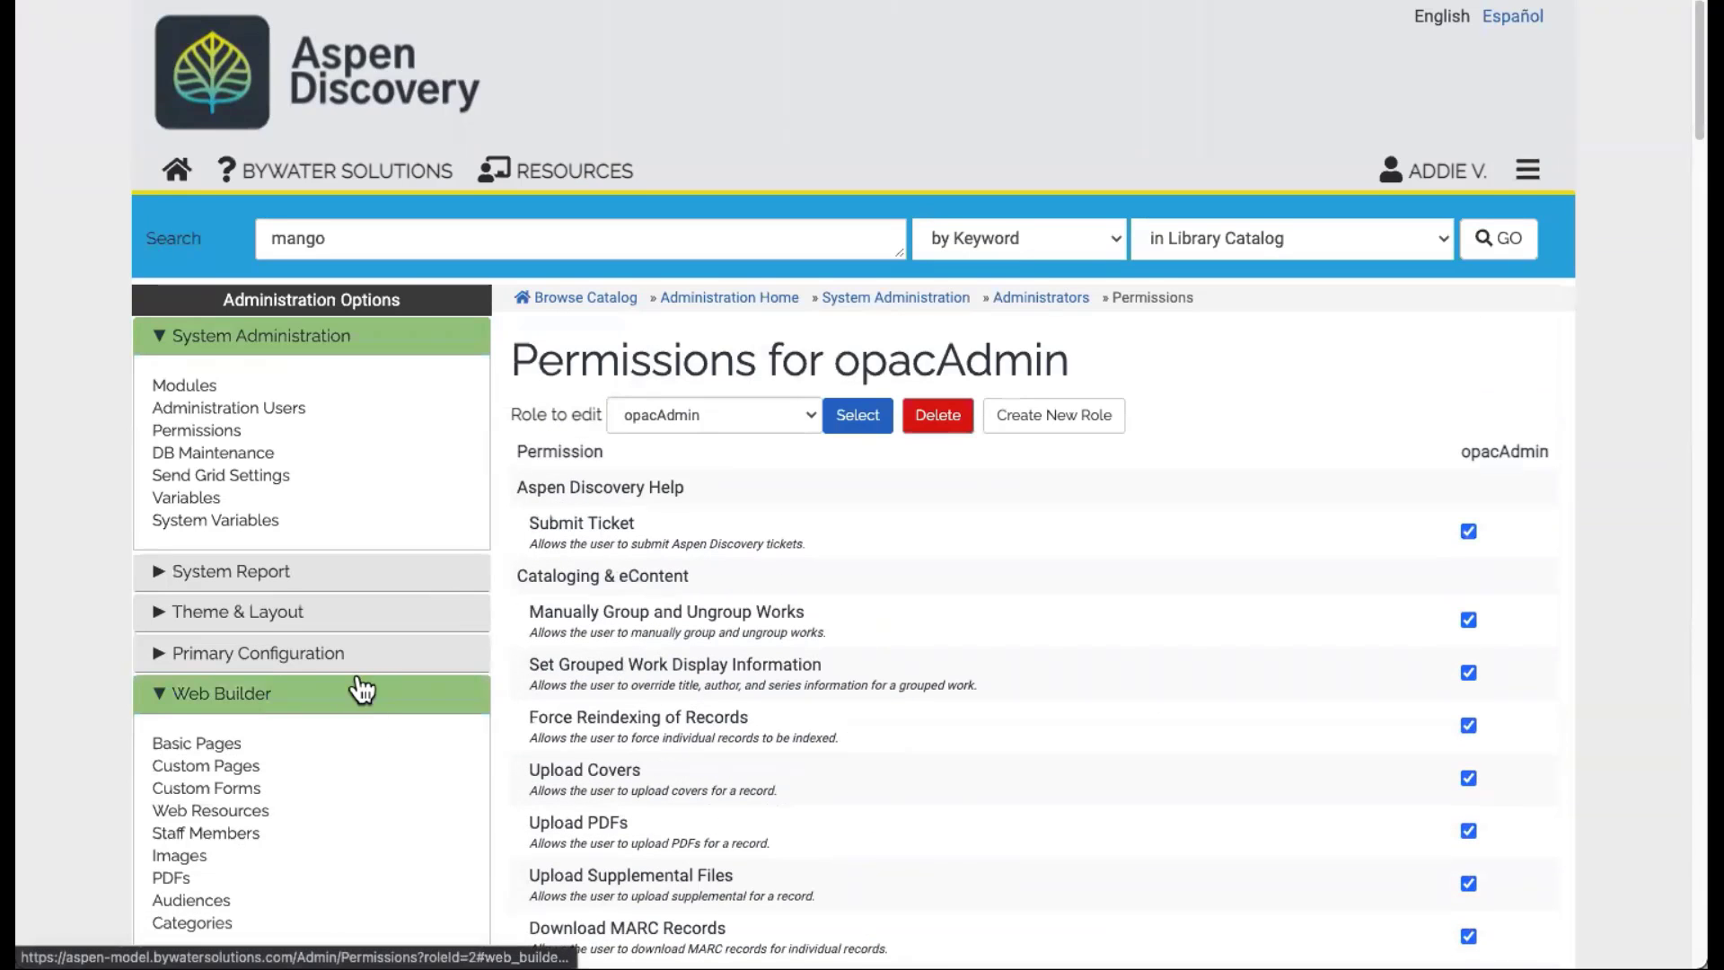
scroll(360, 687, down, 3)
scroll(278, 634, down, 2)
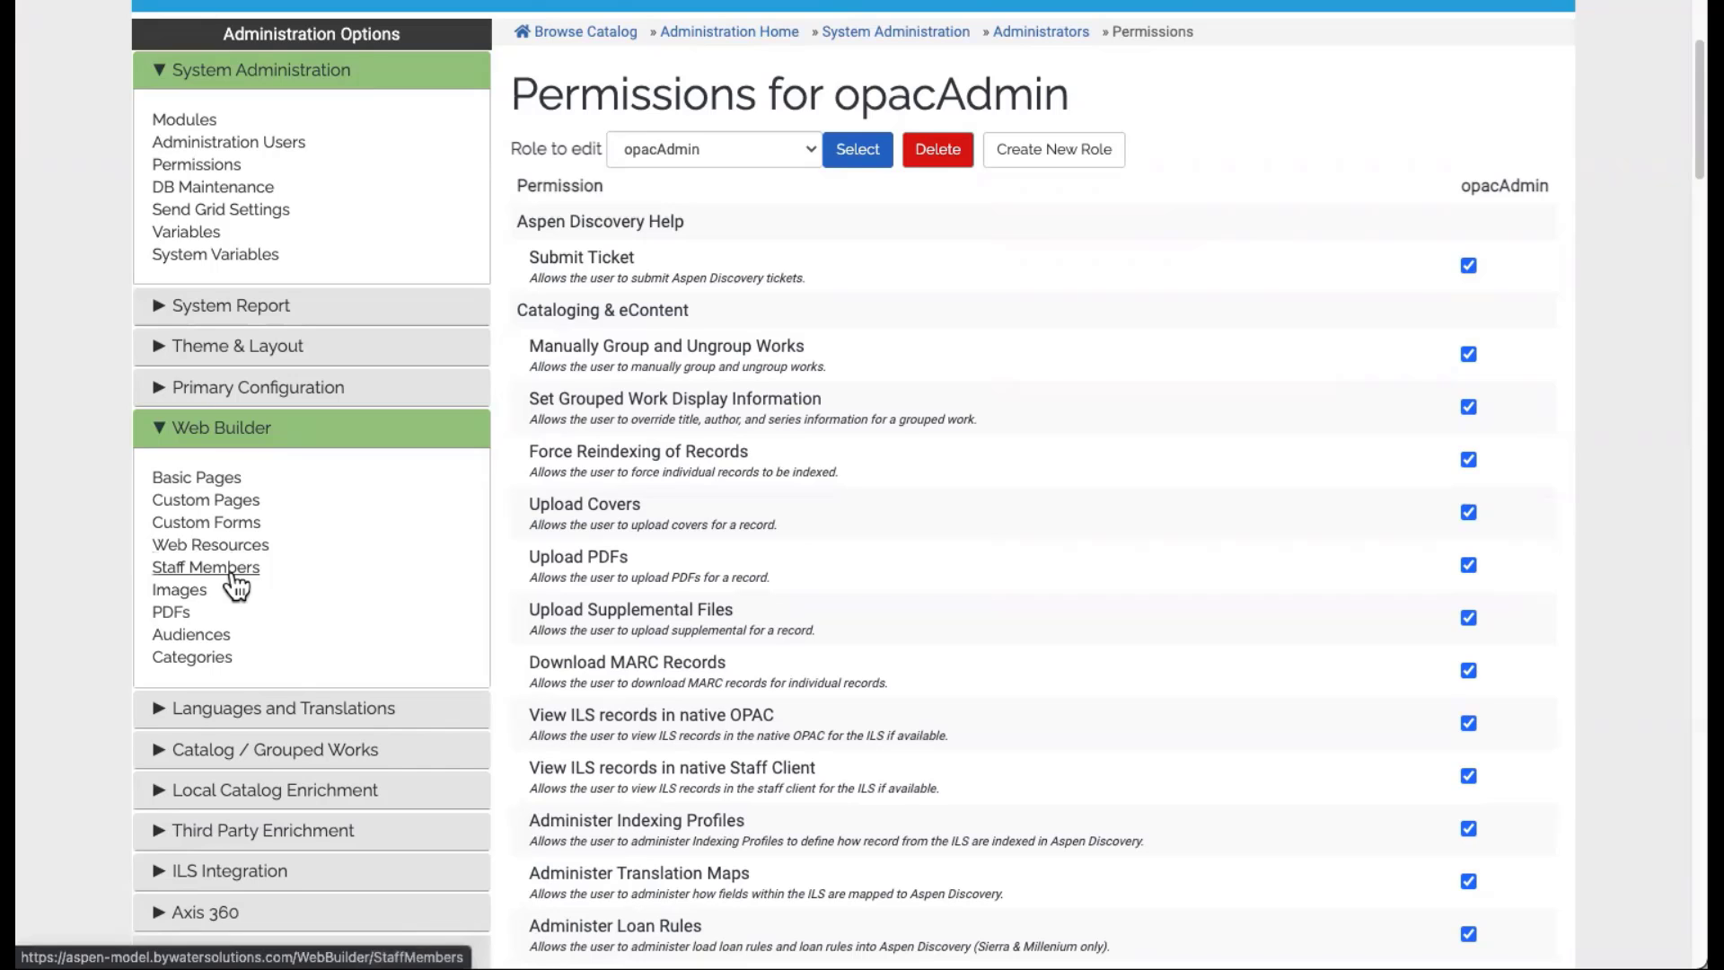
Step: Open the Web Builder Audiences page and review the full list of audiences
scroll(294, 598, up, 3)
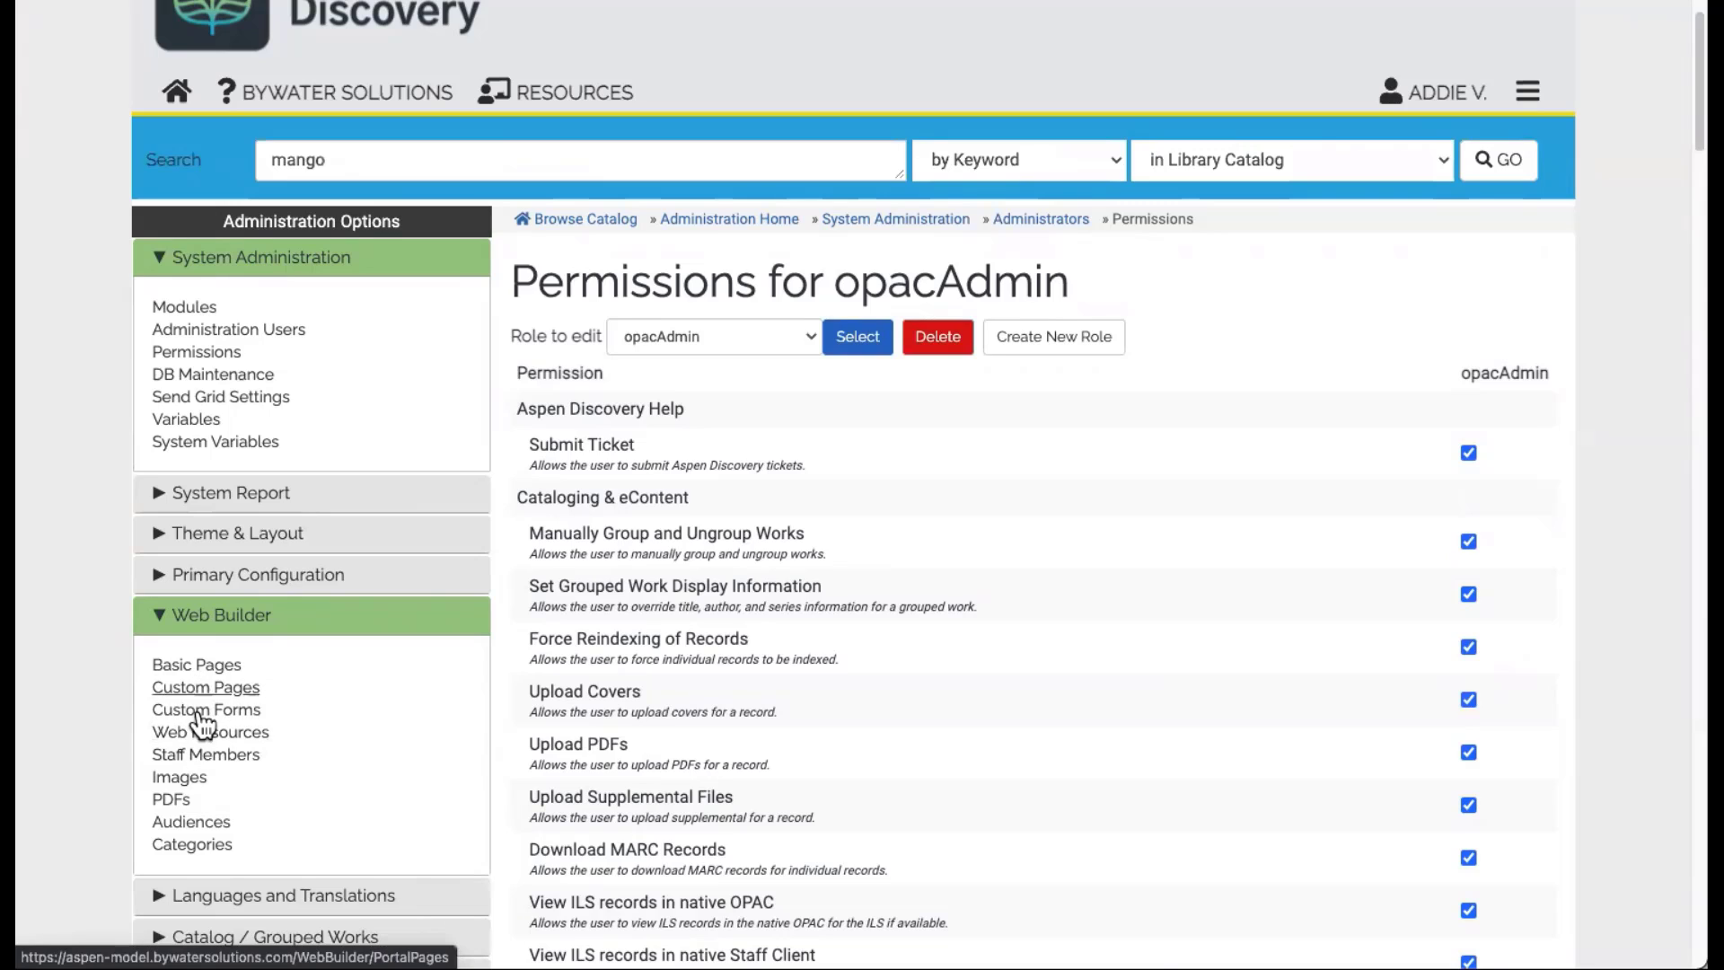
click(217, 824)
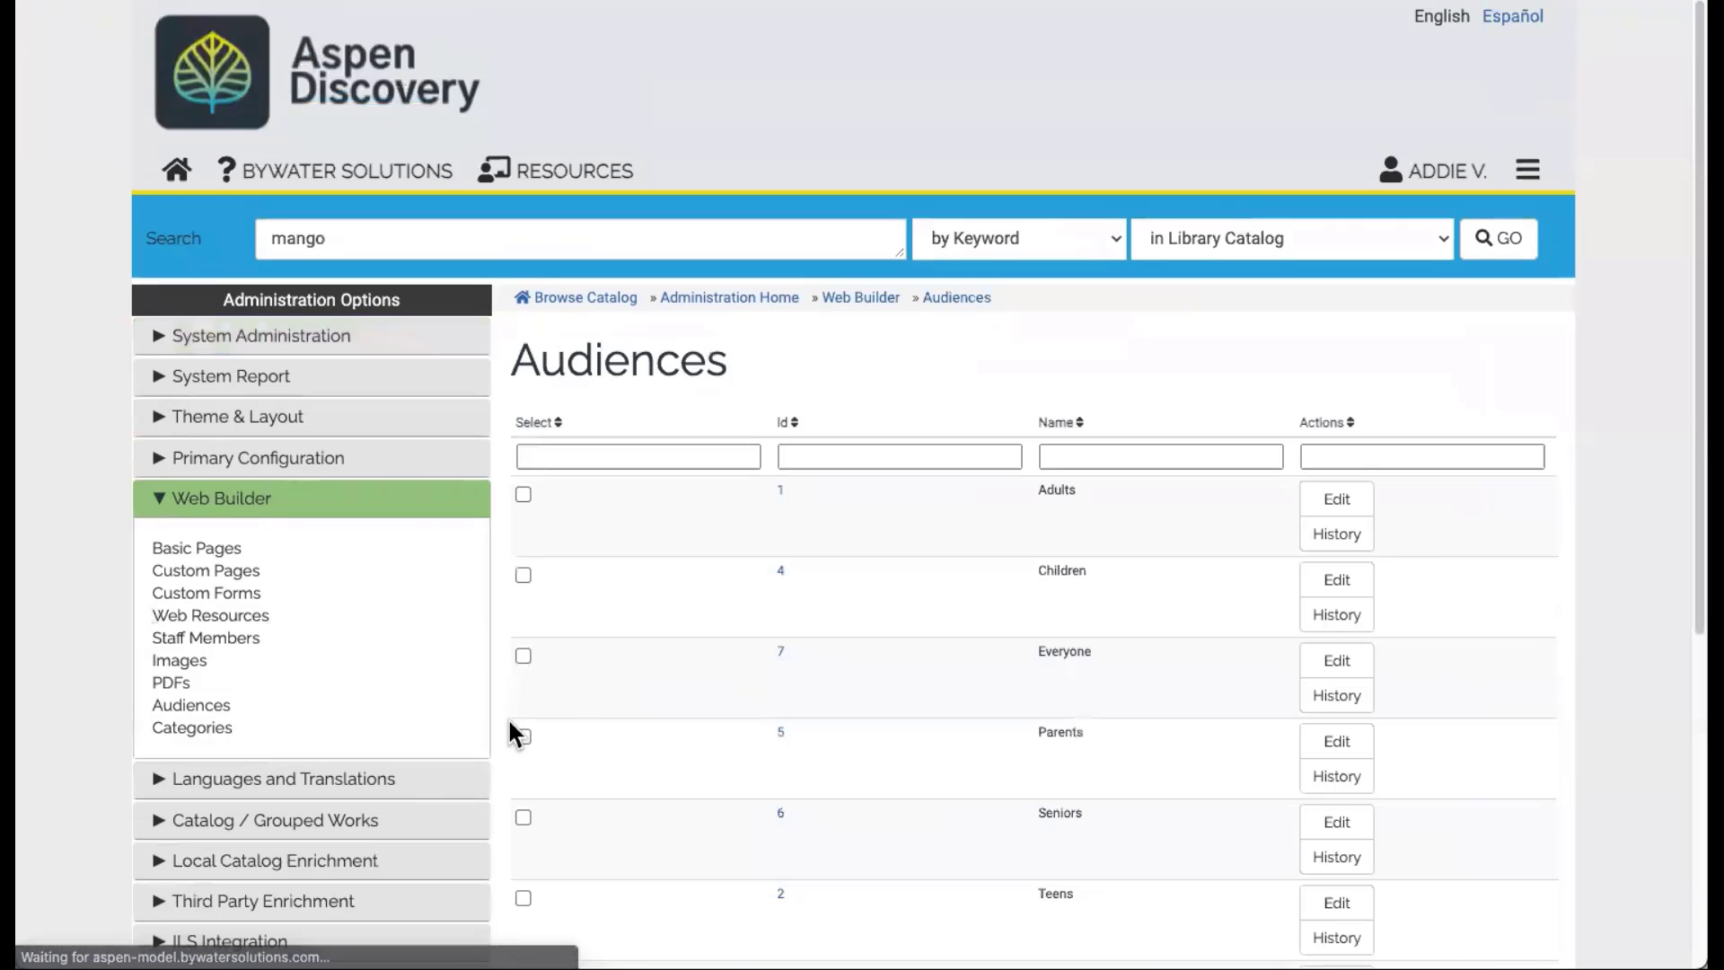
scroll(741, 734, down, 3)
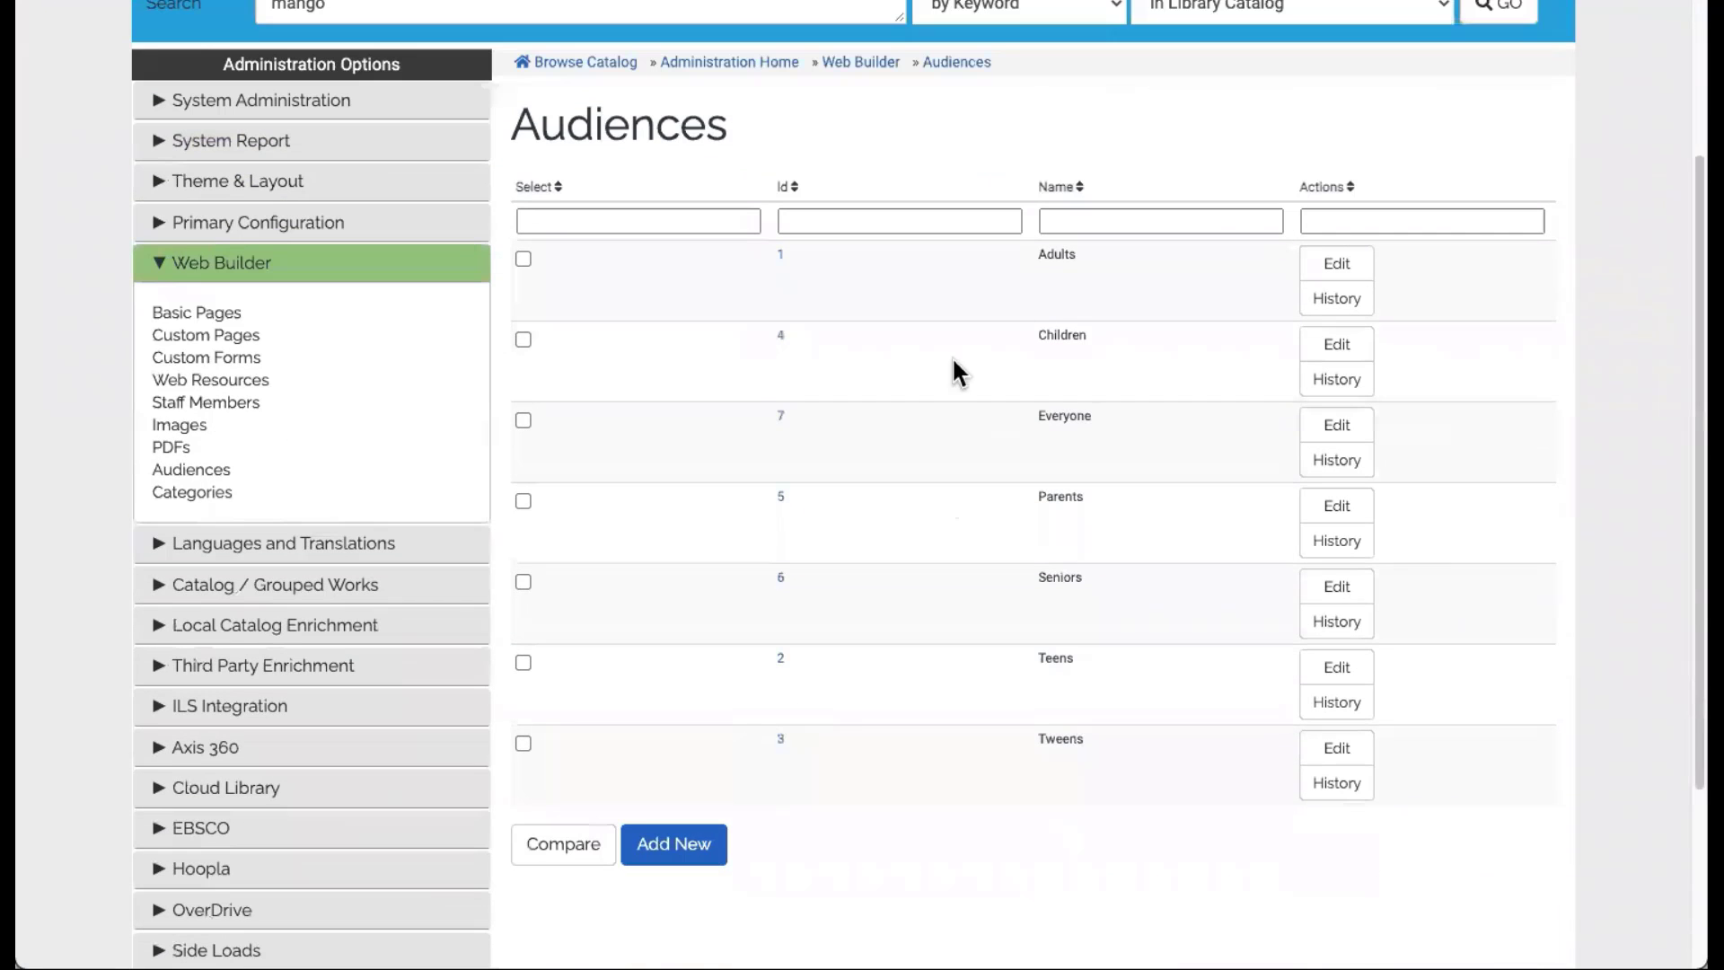
Step: Open the Web Builder Categories page and look through the list of categories
click(231, 502)
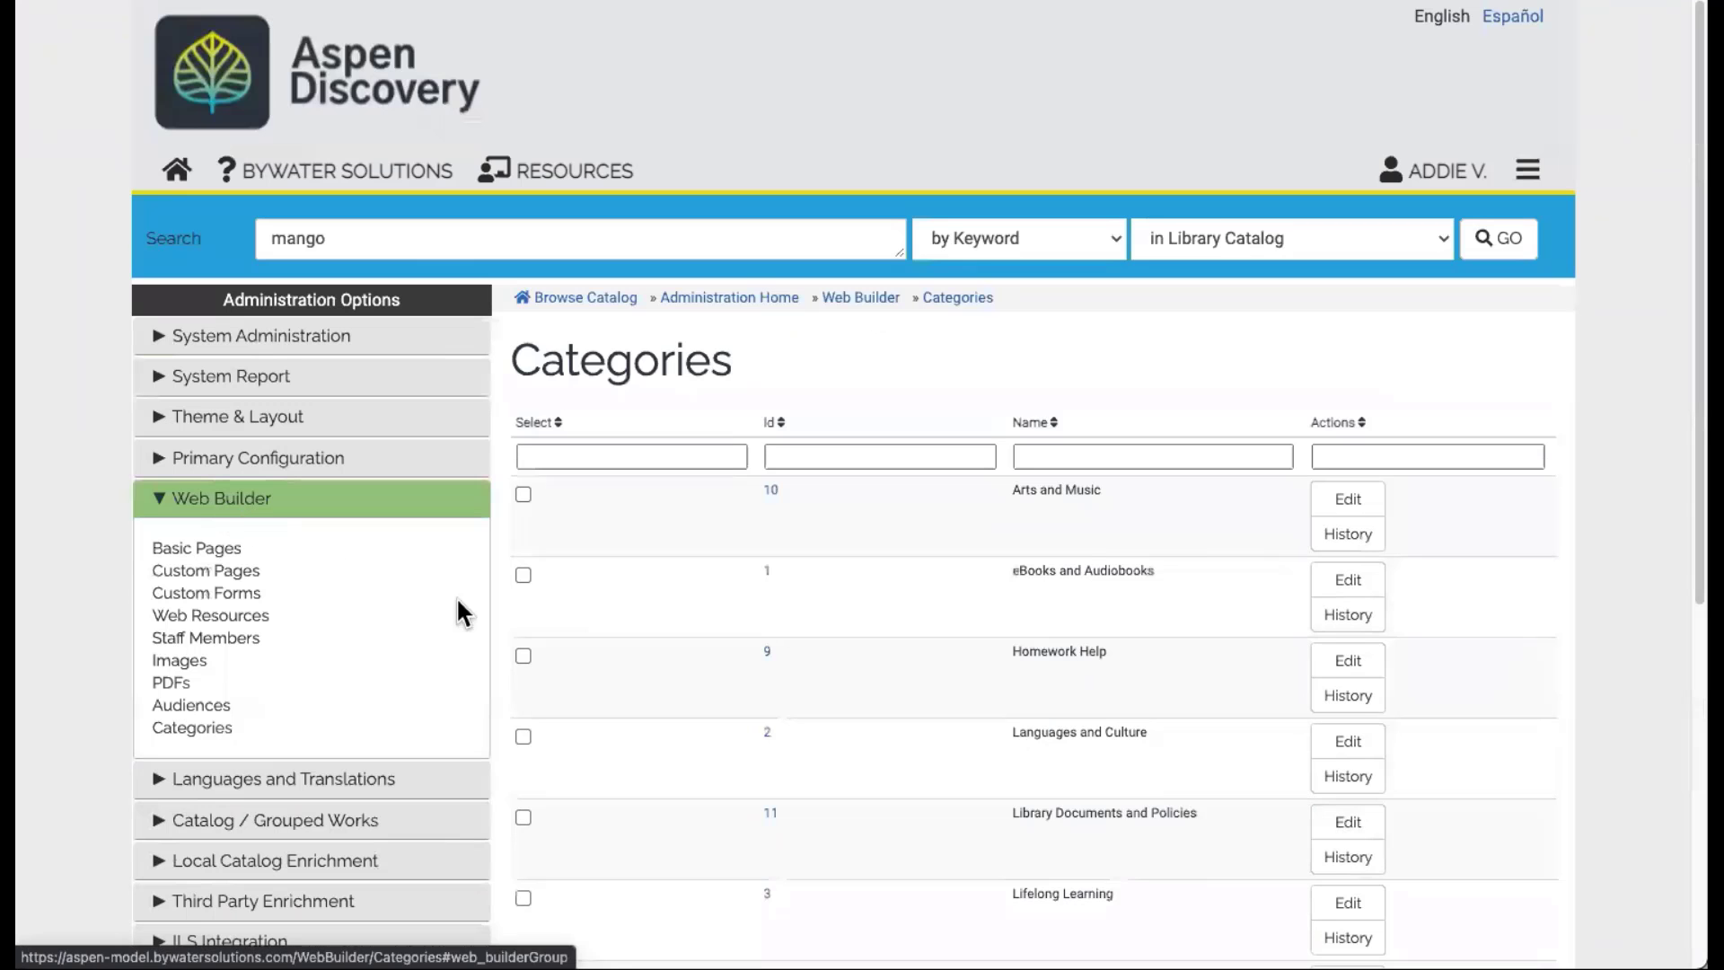
scroll(623, 635, down, 5)
scroll(622, 619, up, 4)
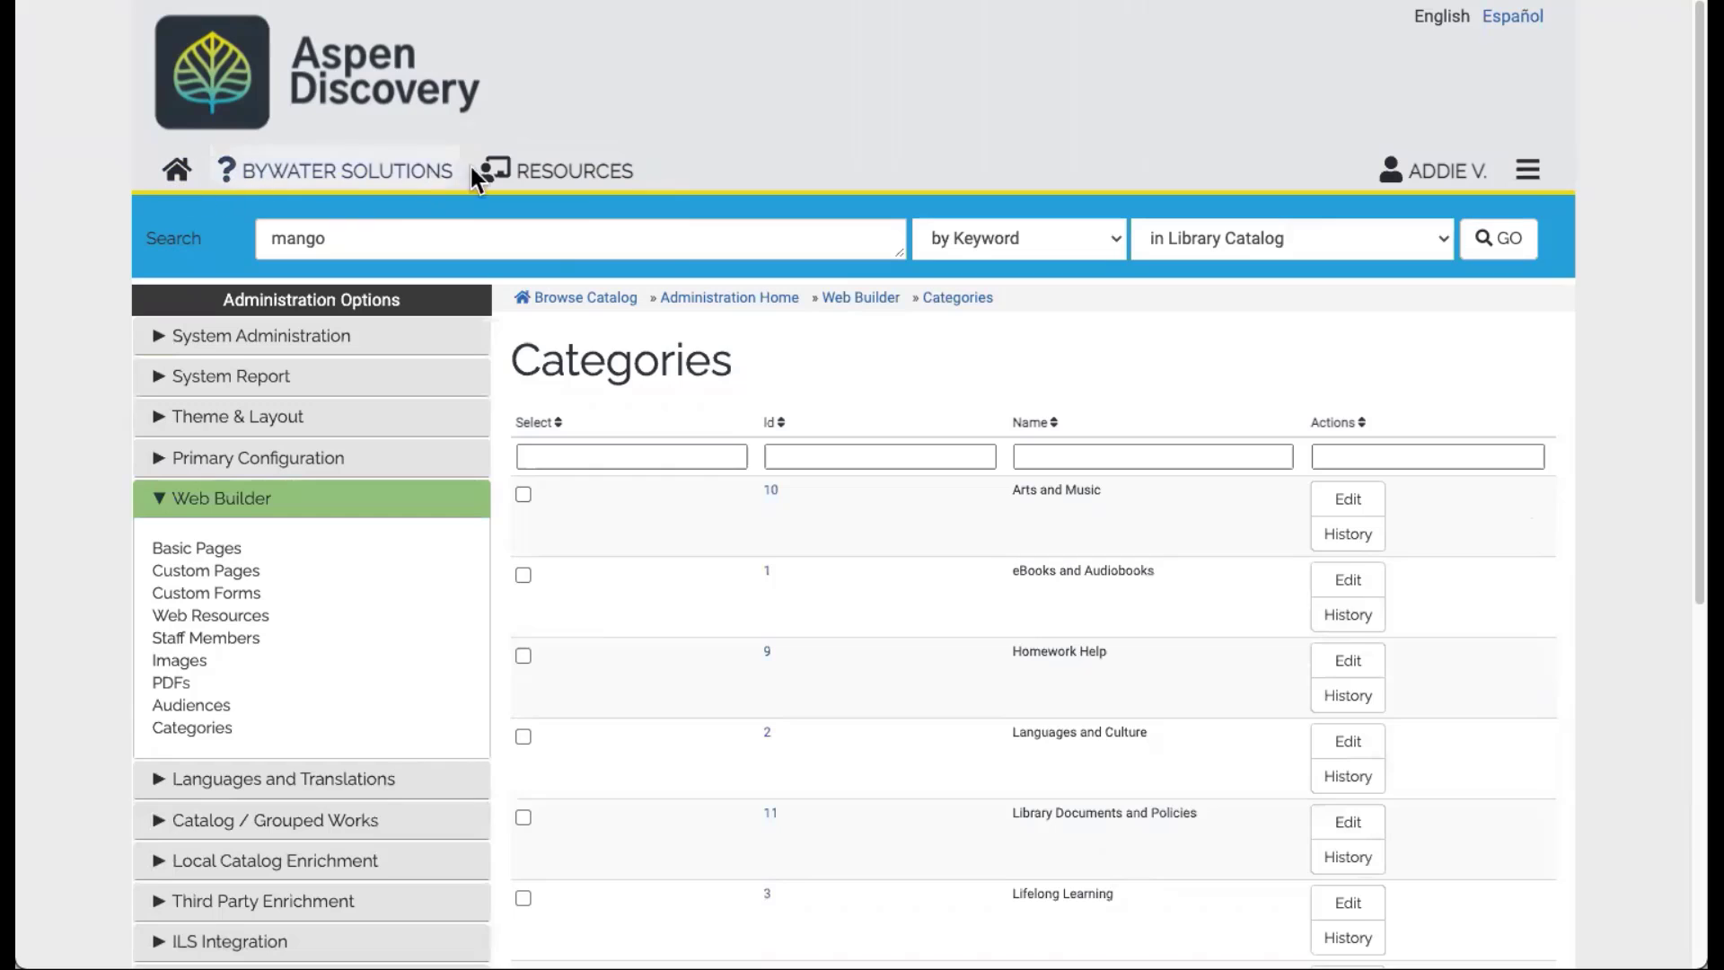
Step: View the public Staff Directory in a new tab, then return to the Categories page and close the site menu
click(1530, 171)
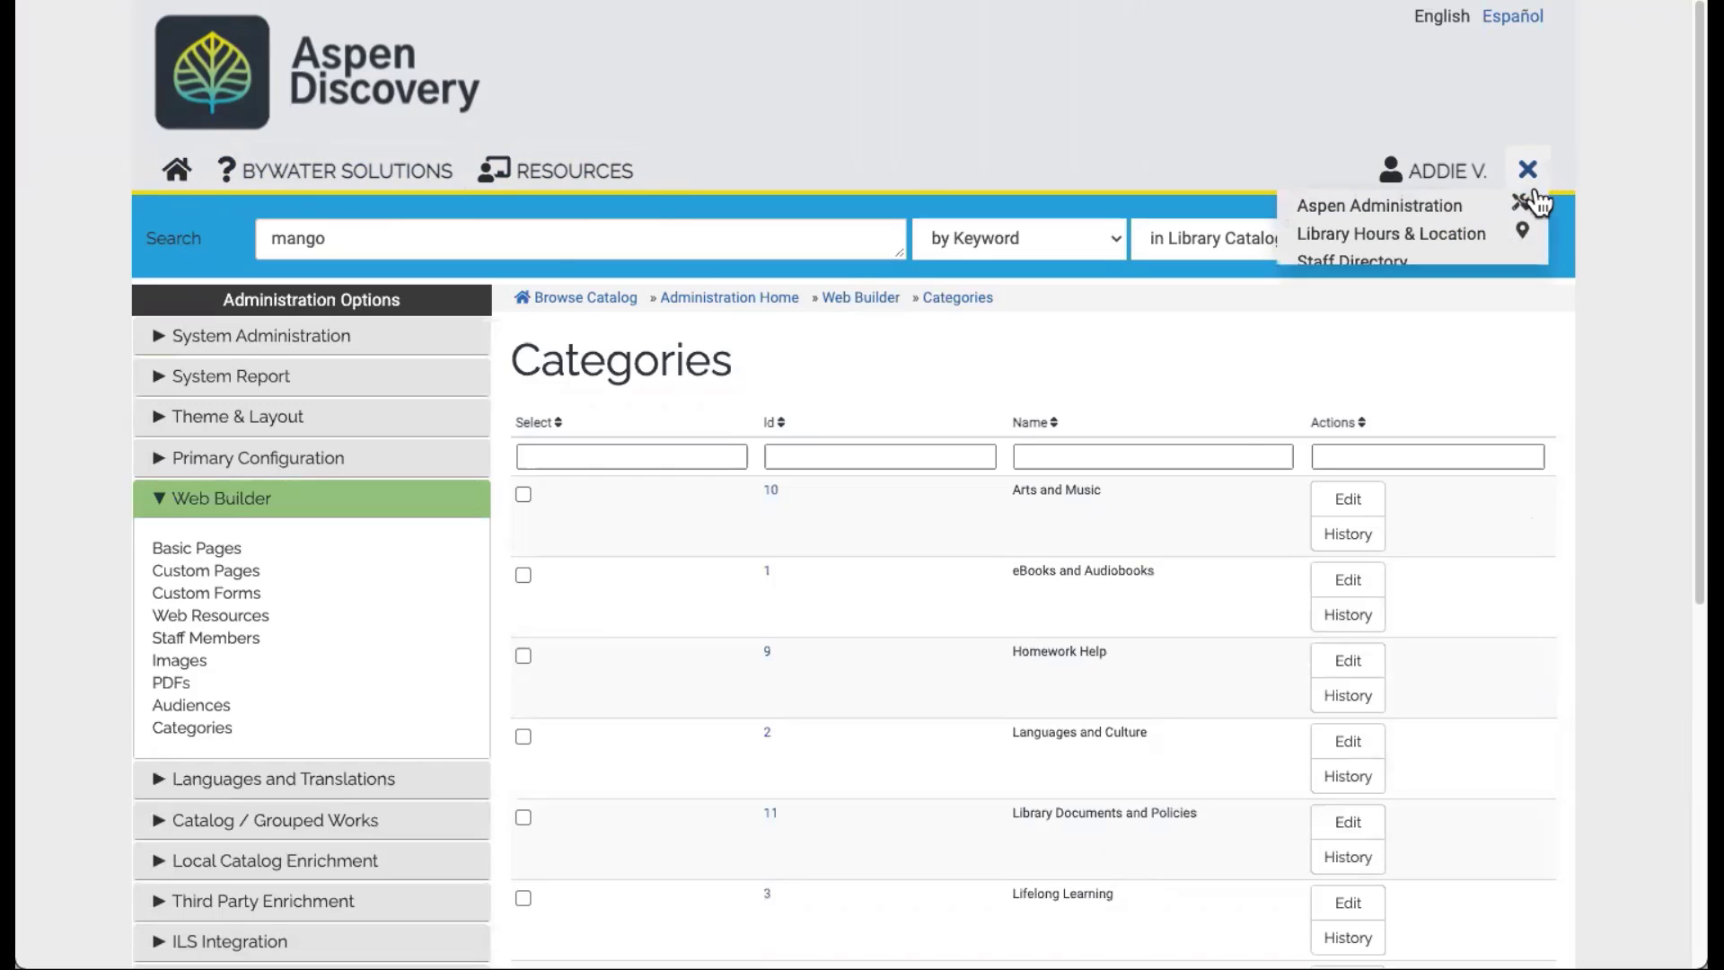
right_click(1367, 275)
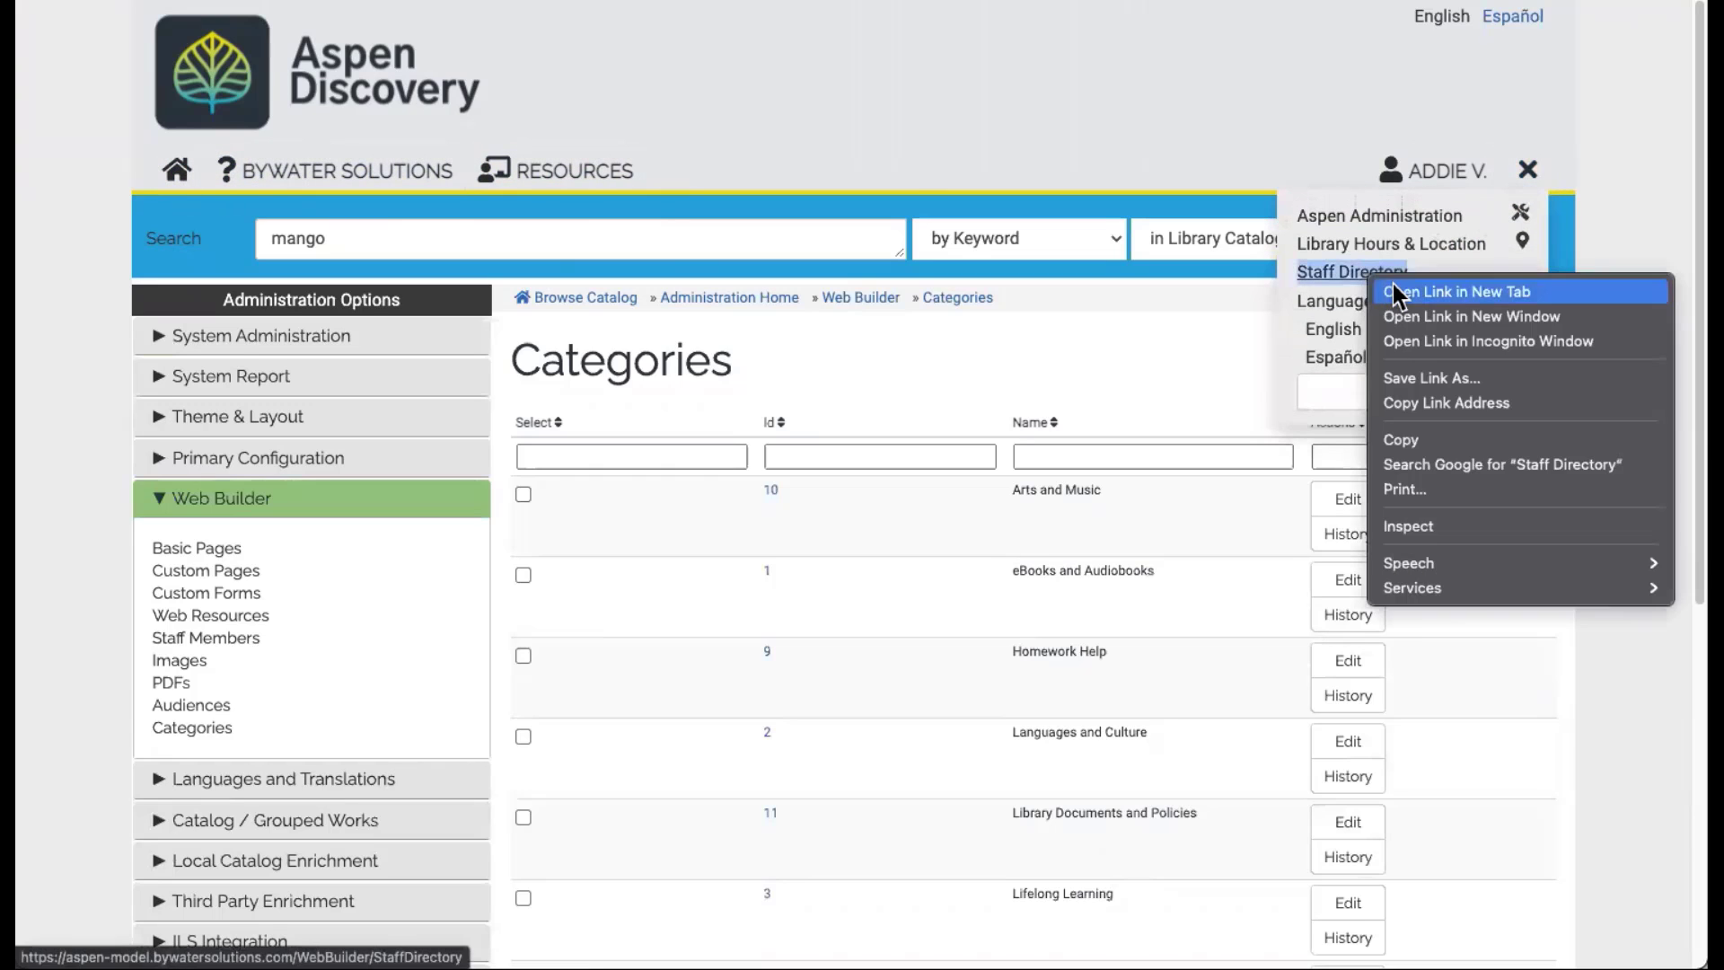
click(1393, 283)
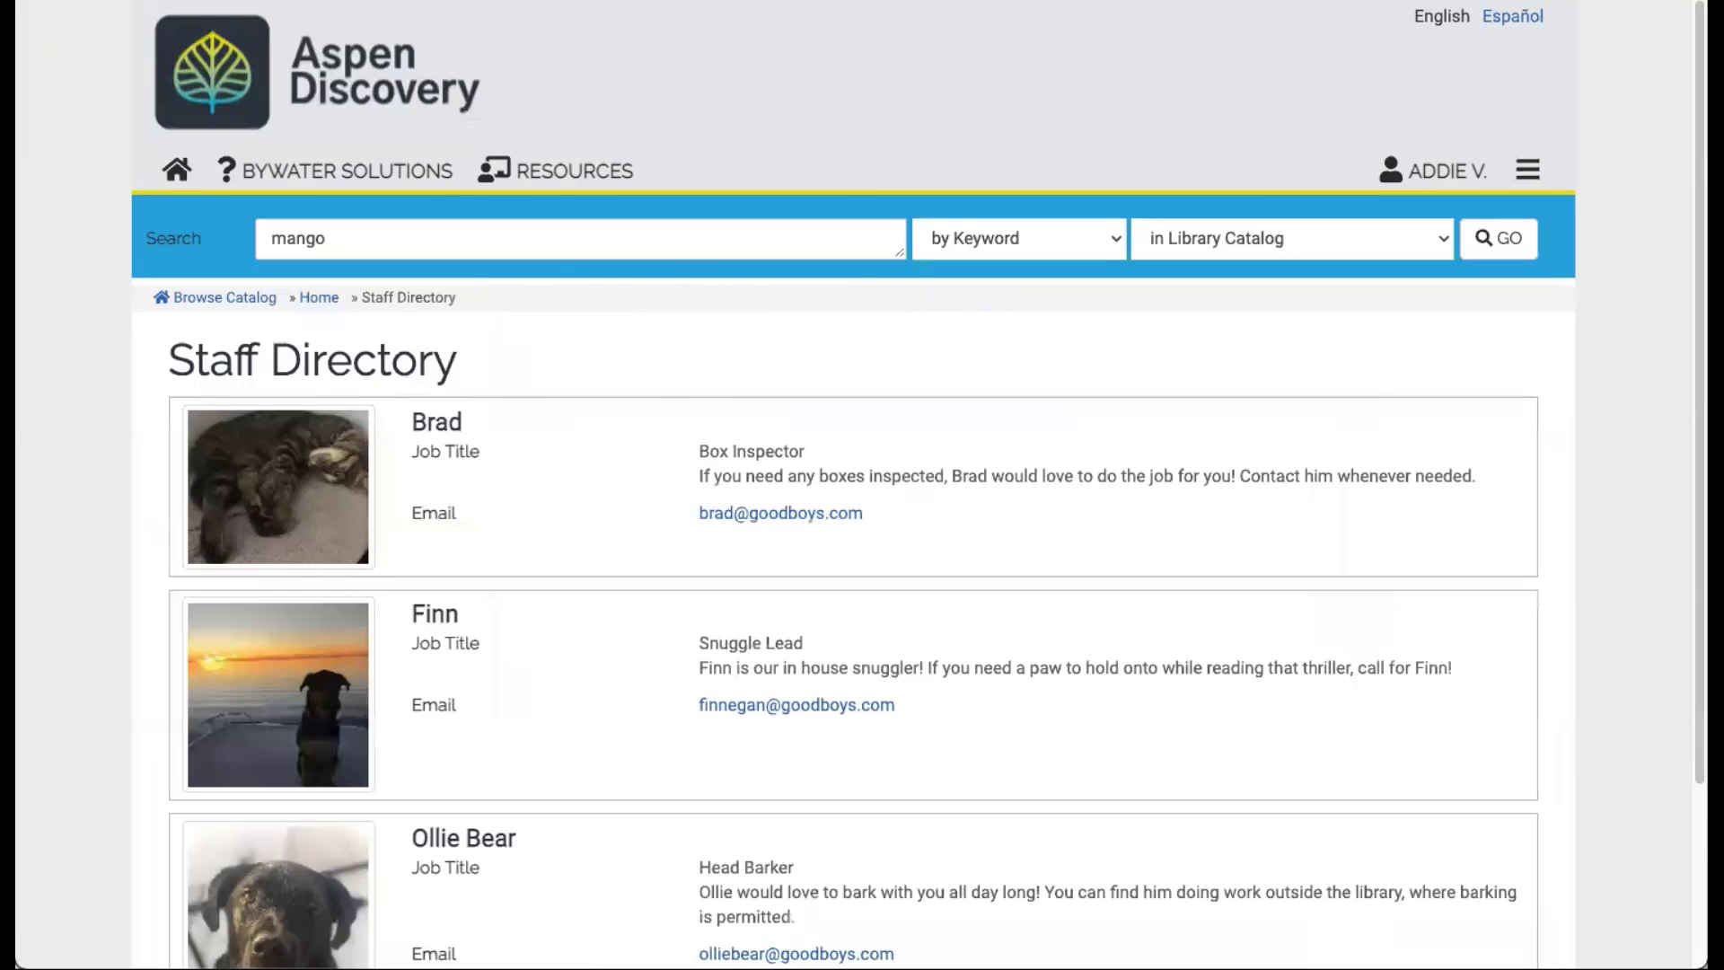
scroll(839, 589, down, 3)
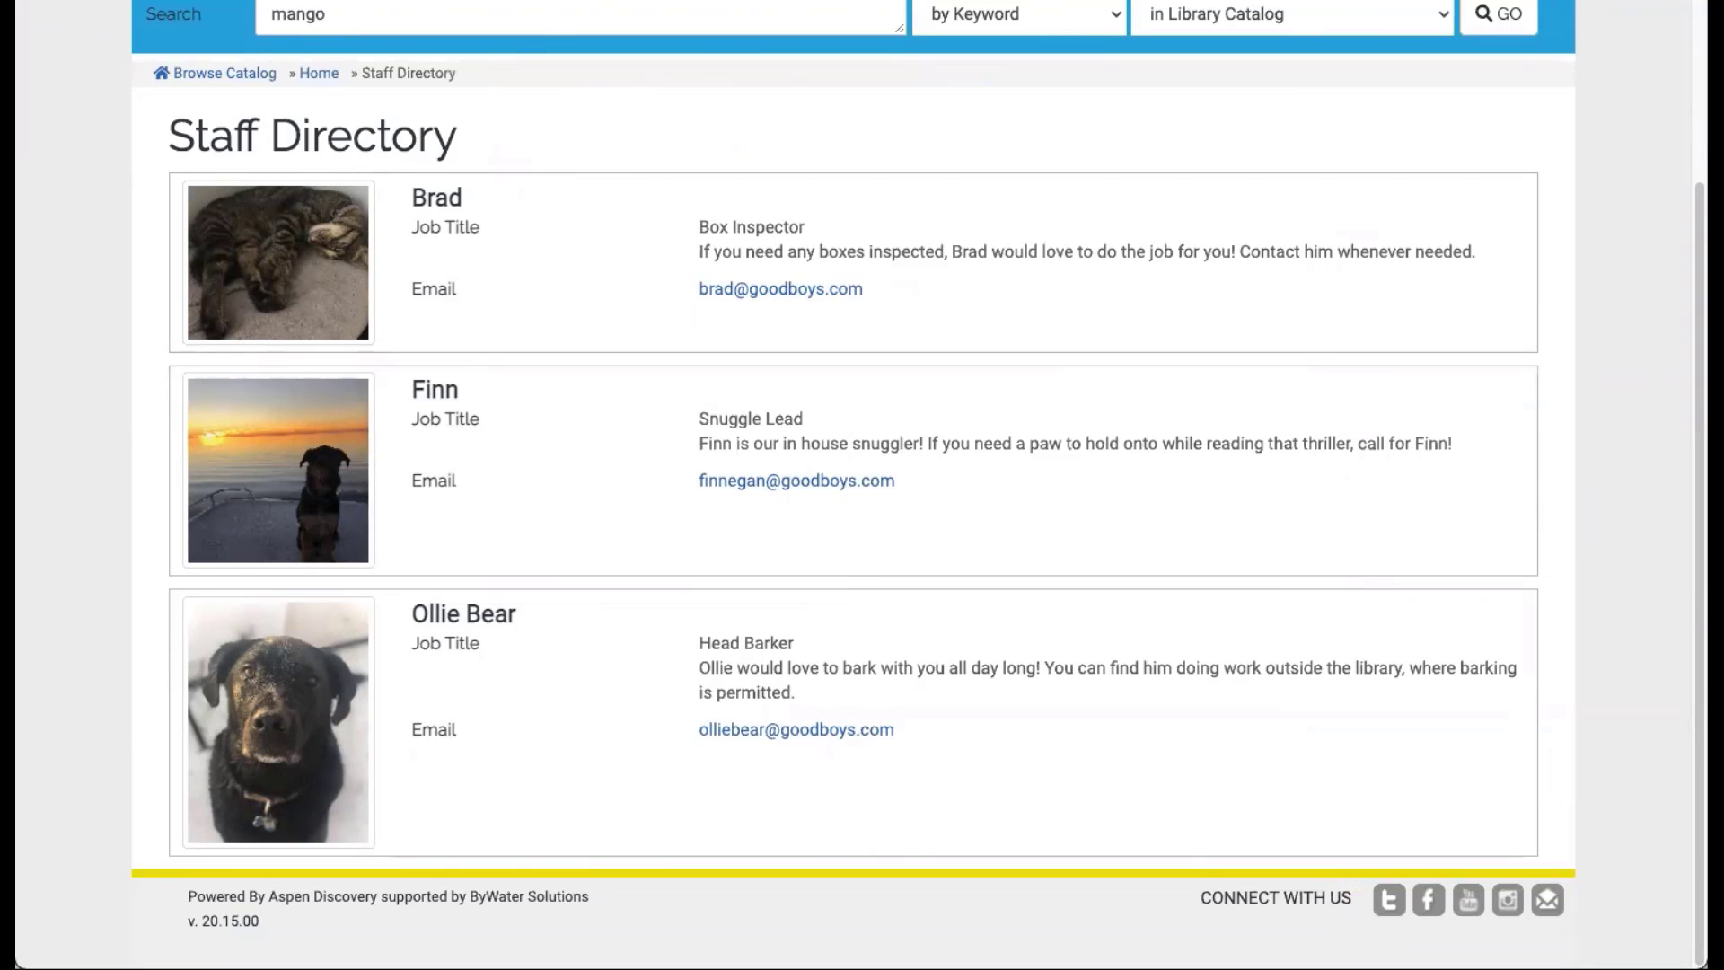
key(alt+Left)
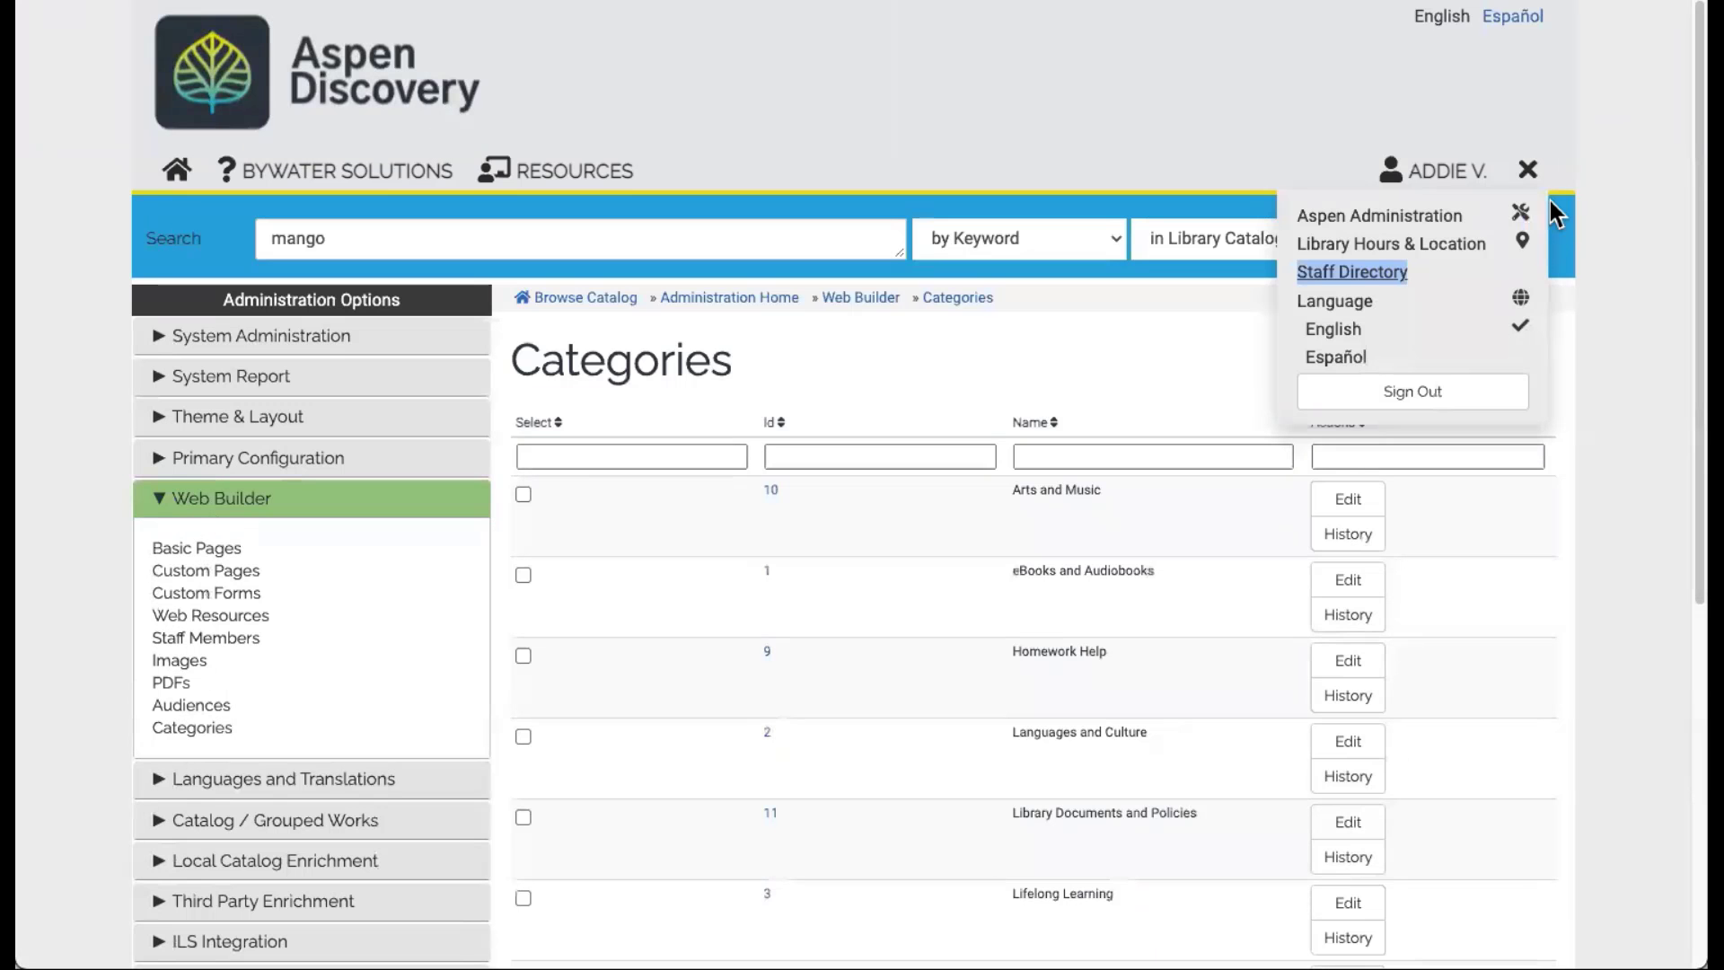
click(1527, 170)
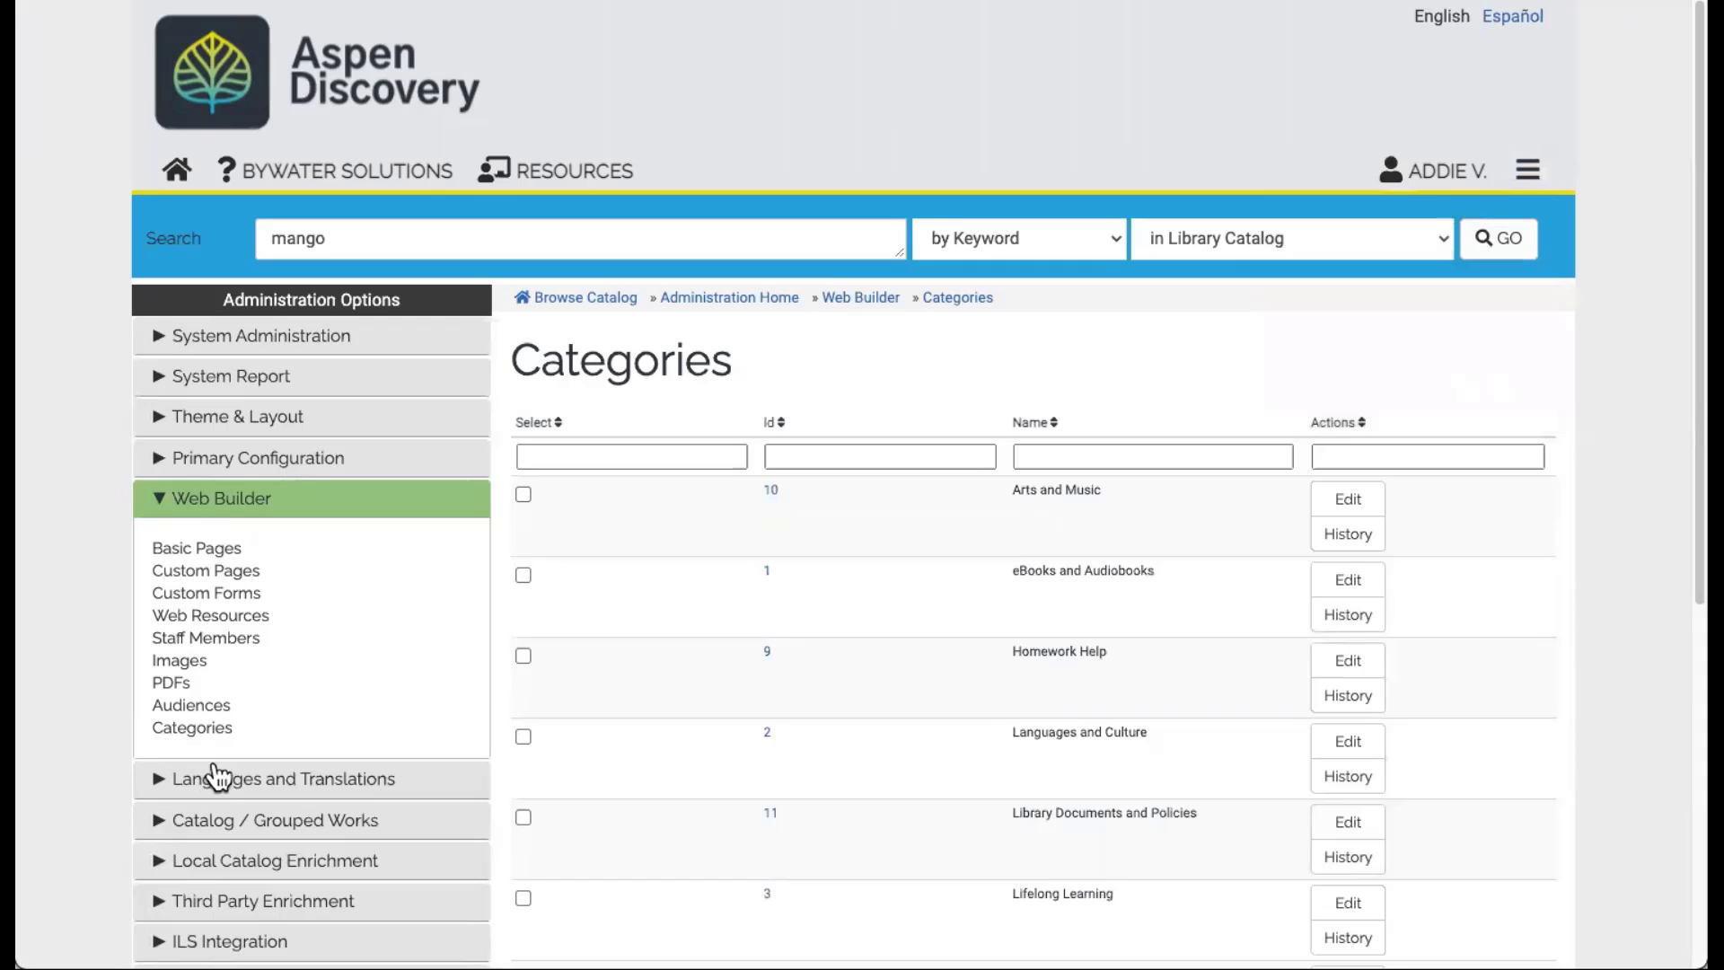